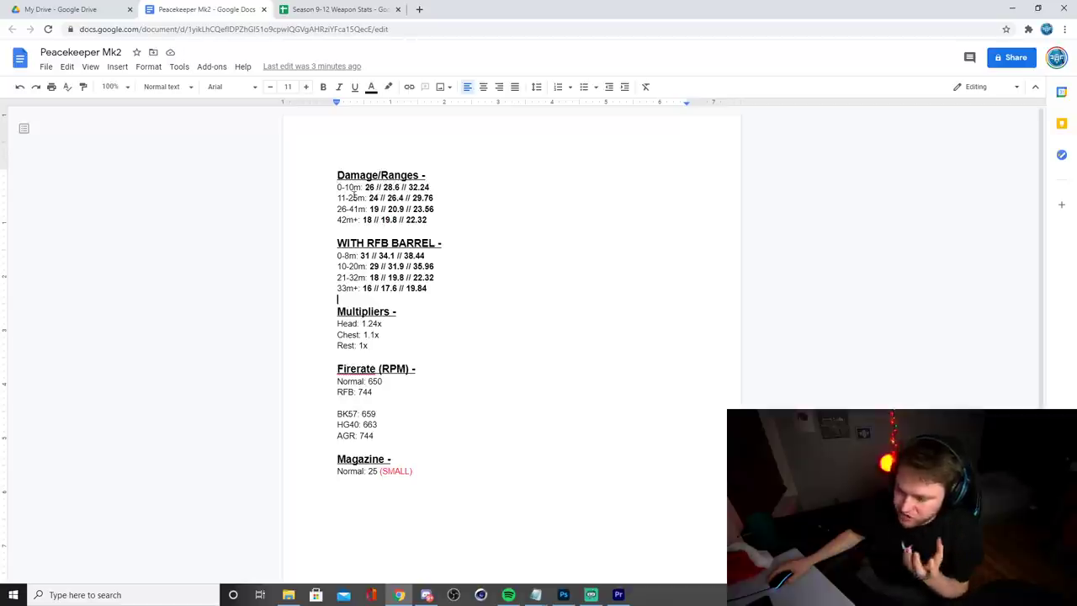
Review the base damage values under Damage/Ranges for each distance bracket, from 0-10m through 42m+.
{"action": "left_click_drag", "start_coordinate": [337, 189], "coordinate": [367, 187]}
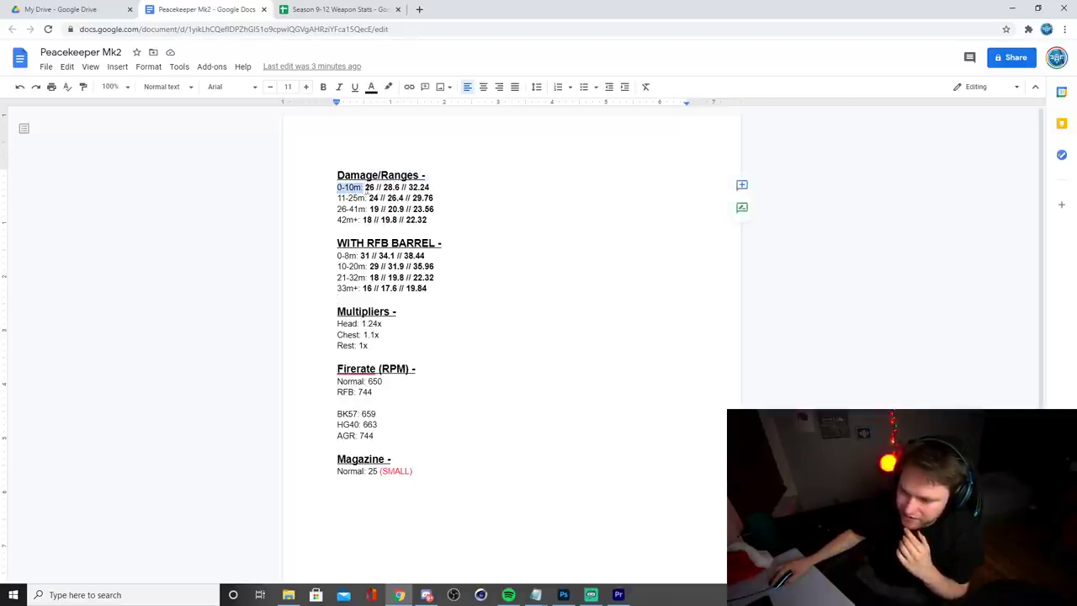
{"action": "double_click", "coordinate": [370, 187]}
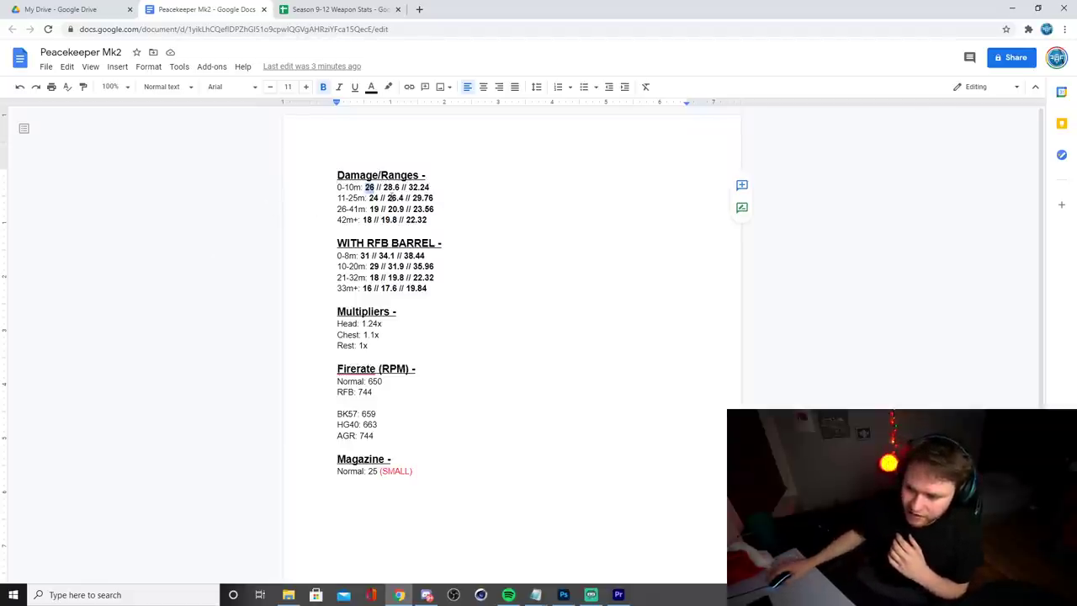
{"action": "left_click", "coordinate": [389, 188]}
{"action": "double_click", "coordinate": [391, 187]}
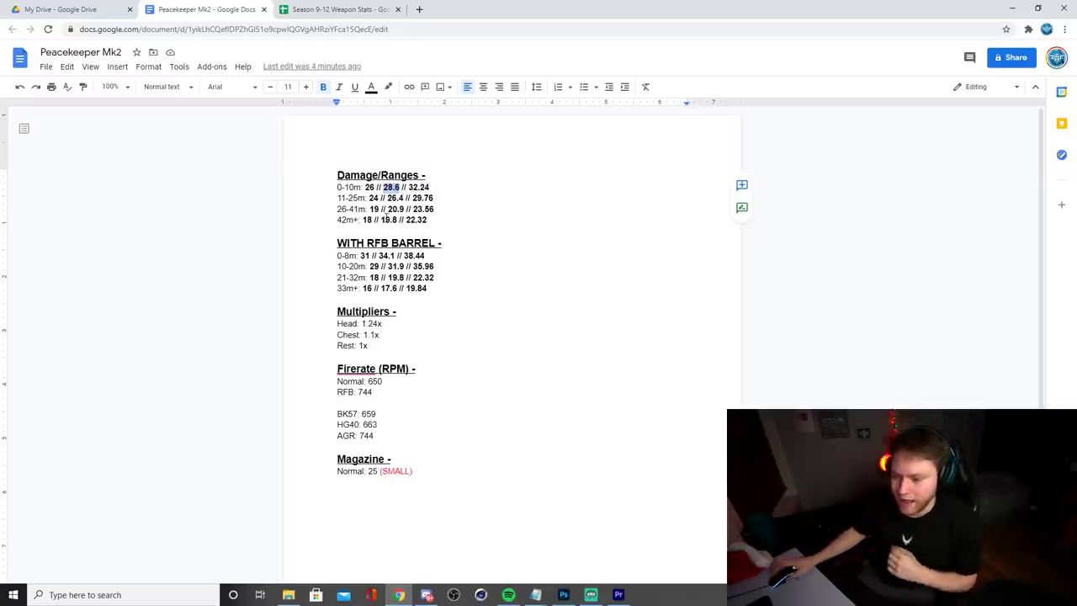
{"action": "left_click_drag", "start_coordinate": [407, 188], "coordinate": [434, 188]}
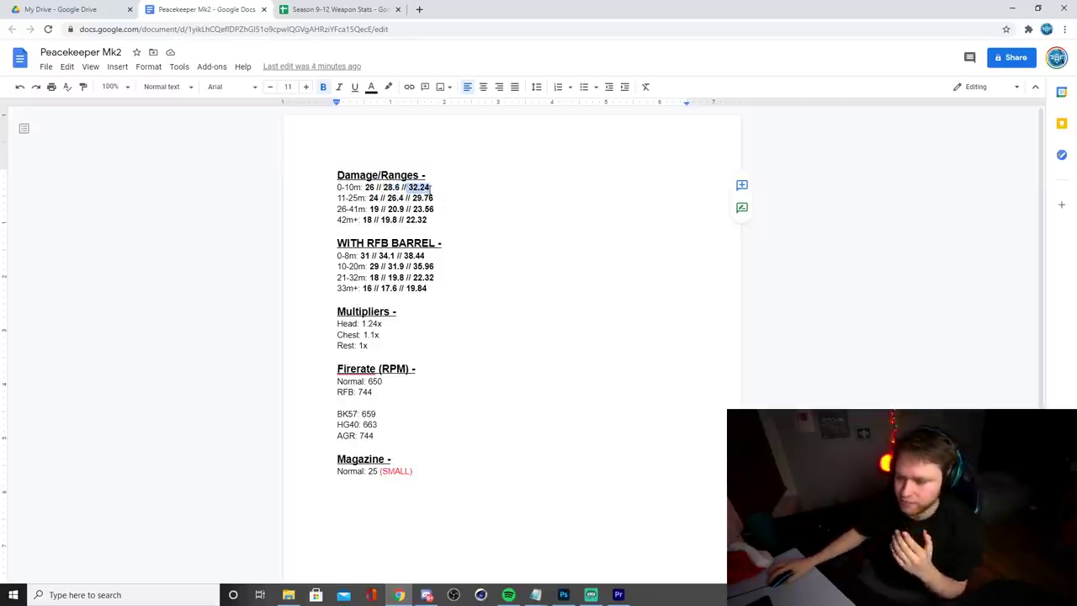
{"action": "left_click", "coordinate": [339, 197]}
{"action": "left_click_drag", "start_coordinate": [368, 198], "coordinate": [382, 198]}
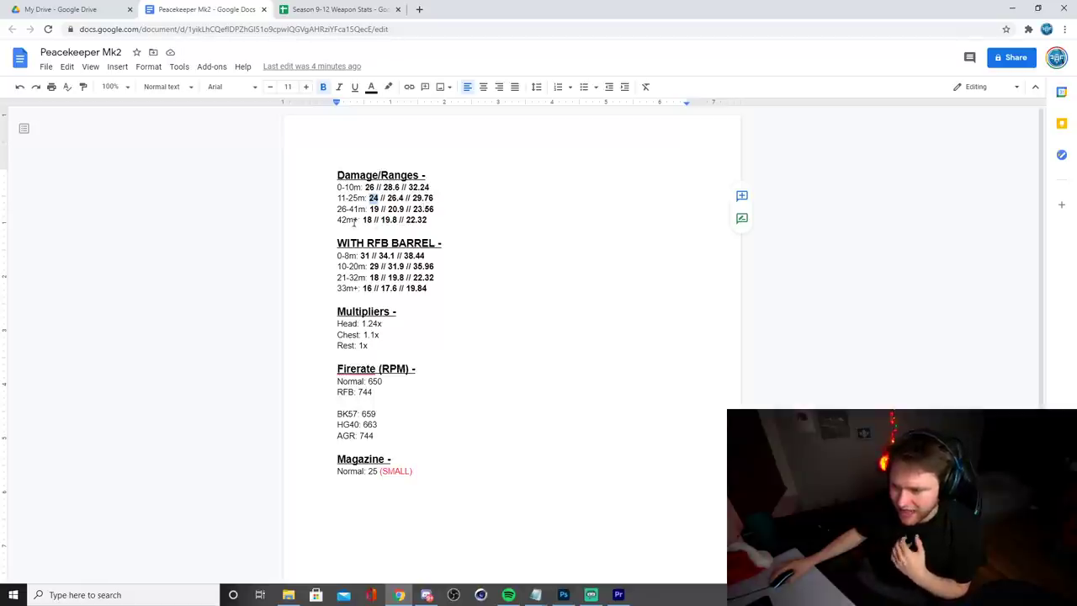
{"action": "left_click_drag", "start_coordinate": [338, 209], "coordinate": [380, 209]}
{"action": "left_click", "coordinate": [370, 209]}
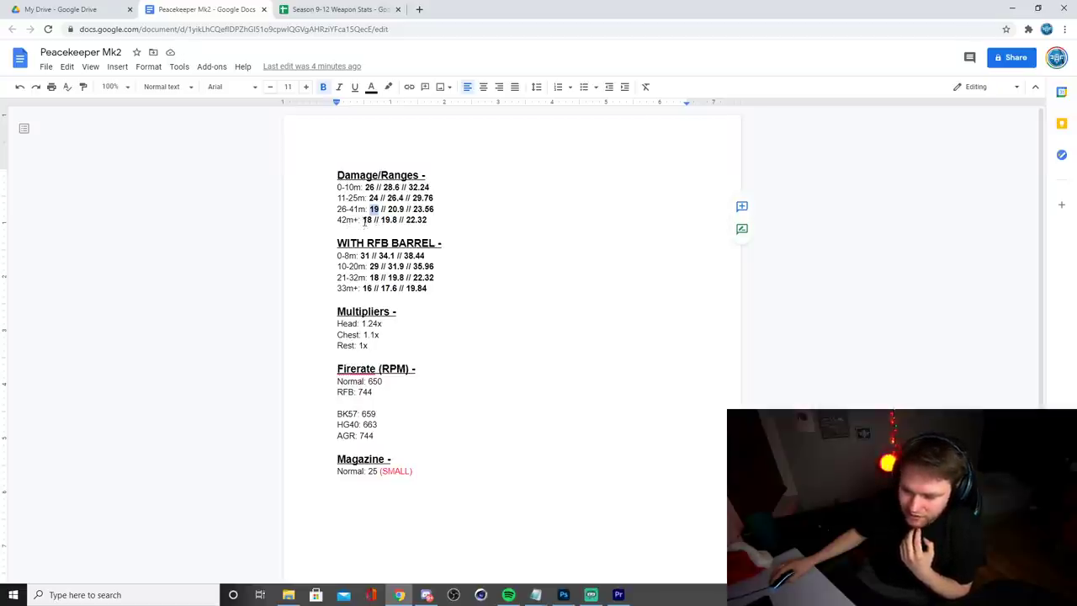
{"action": "left_click_drag", "start_coordinate": [381, 220], "coordinate": [428, 220]}
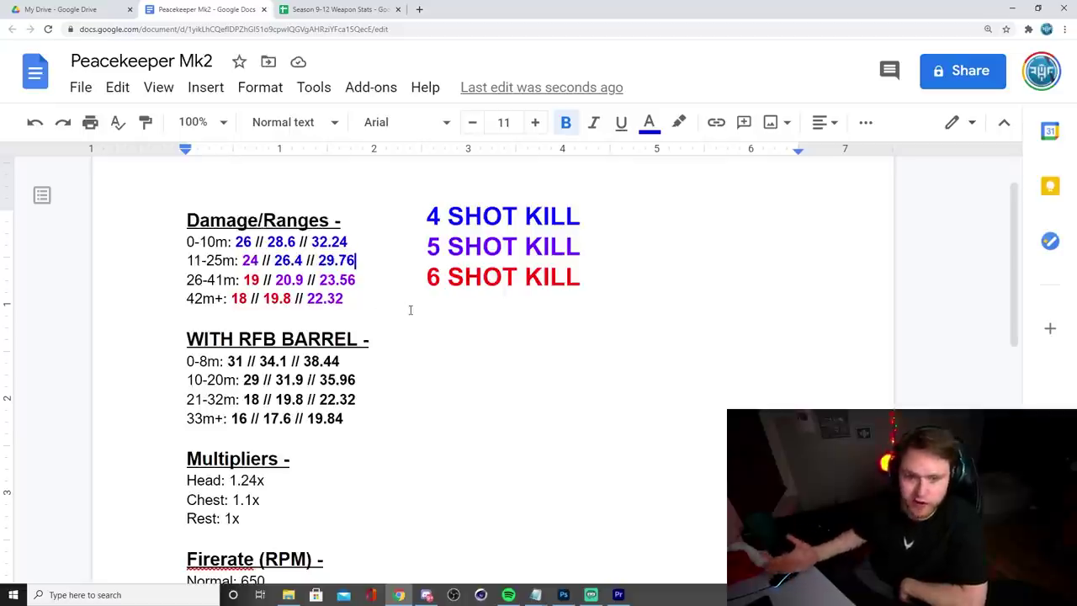
Change the second section heading to read "WITH RF BARREL -".
{"action": "left_click", "coordinate": [270, 340]}
{"action": "key", "text": "BackSpace"}
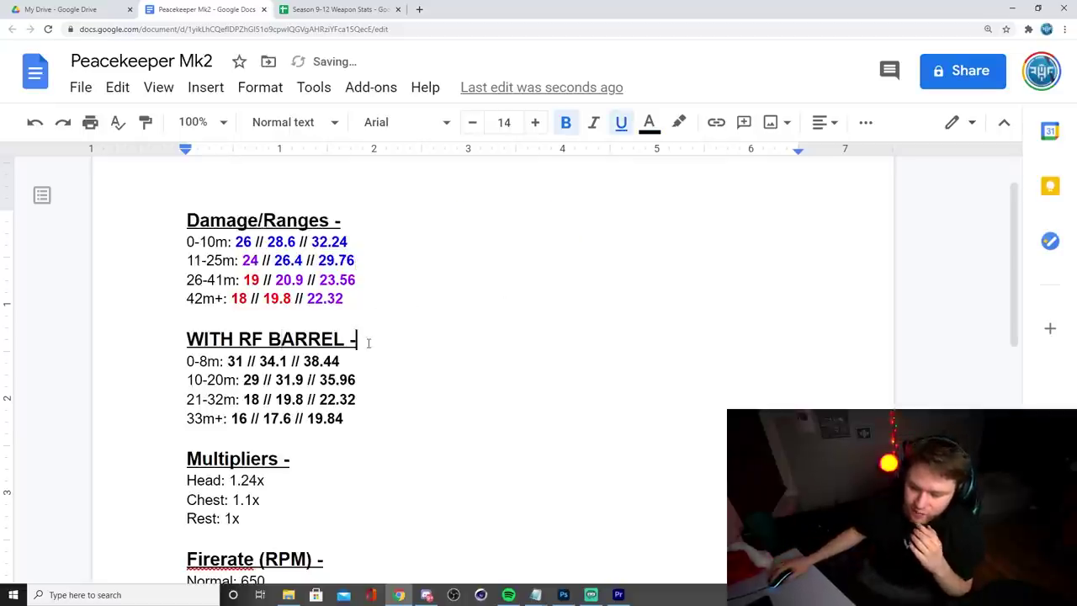
{"action": "left_click_drag", "start_coordinate": [359, 339], "coordinate": [187, 339]}
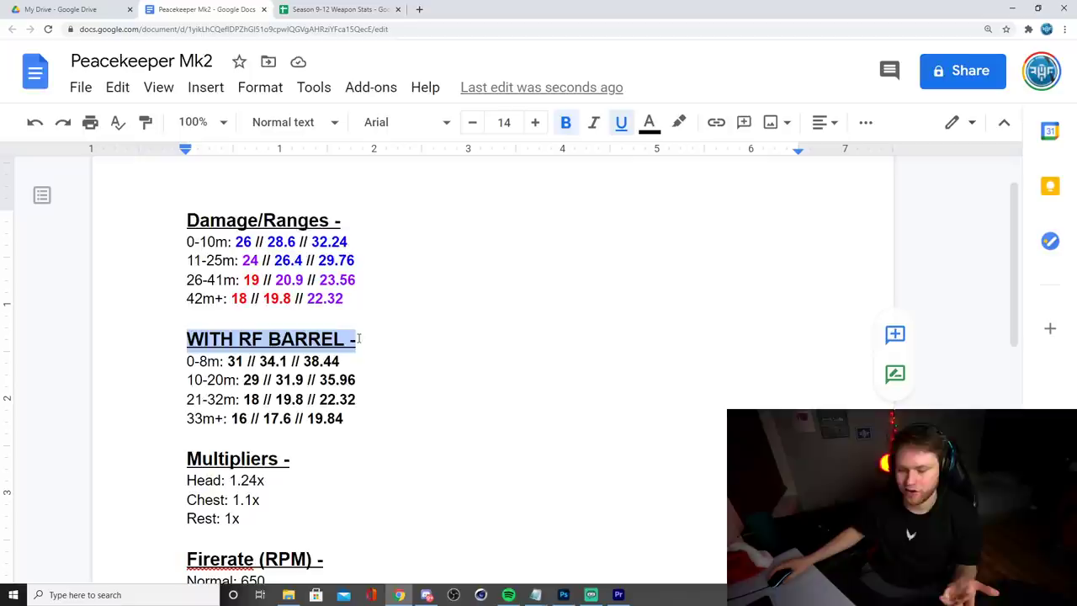
Switch to Premiere Pro to check the Rapid Fire Barrel attachment stats, and return to the Peacekeeper Mk2 document.
{"action": "left_click", "coordinate": [619, 595]}
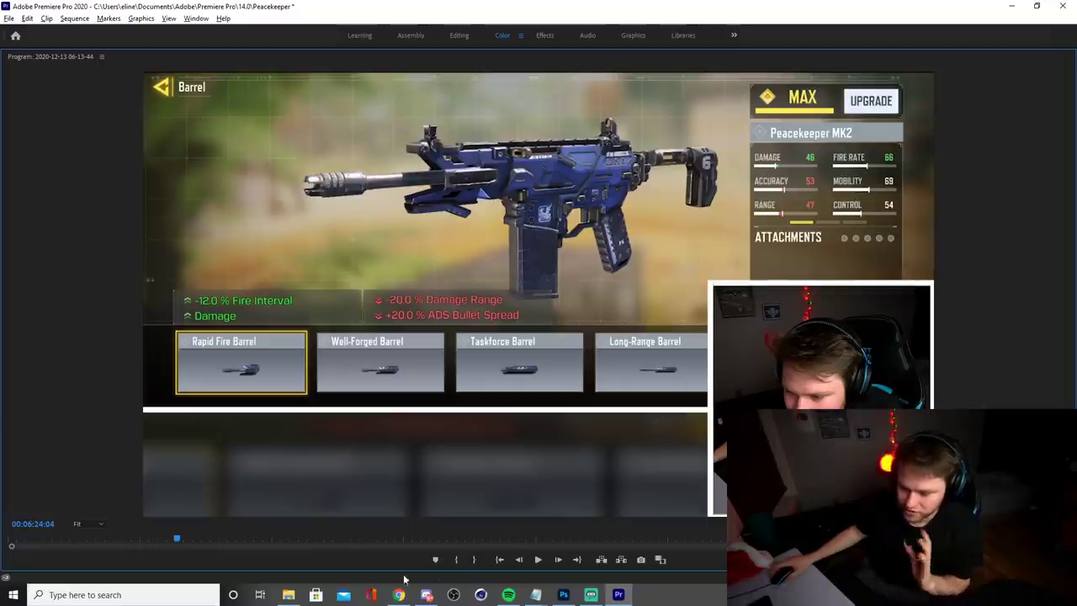
{"action": "mouse_move", "coordinate": [399, 599]}
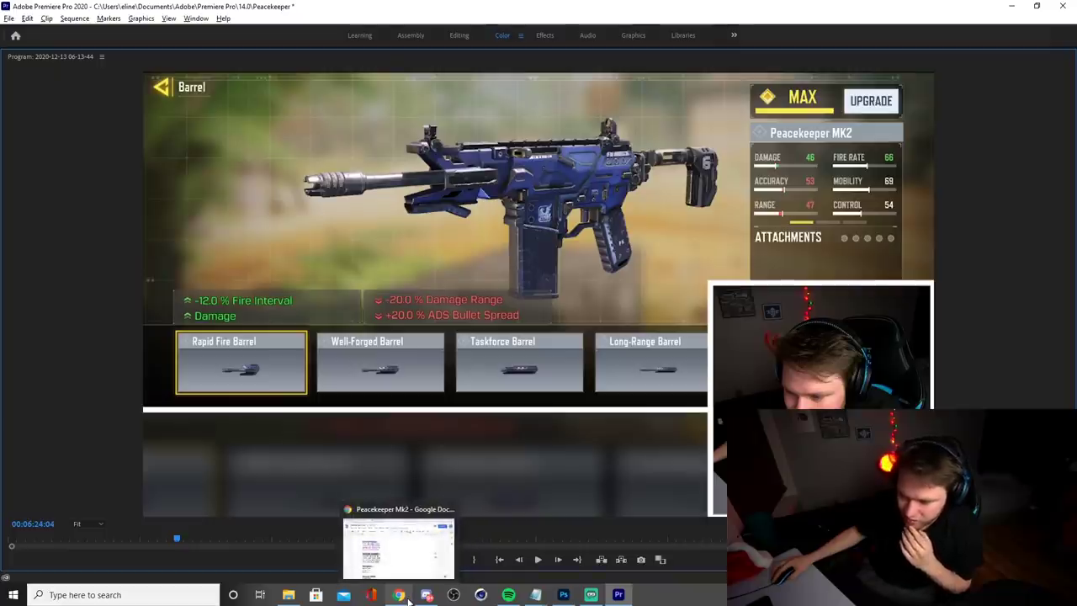
{"action": "left_click", "coordinate": [398, 549]}
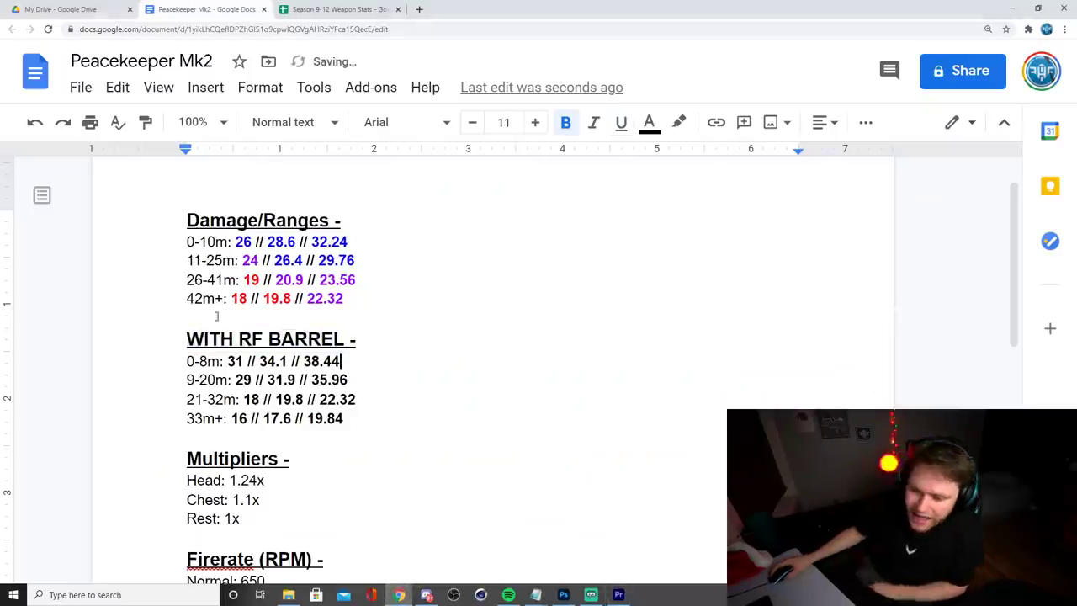
Compare the first two distance brackets under Damage/Ranges with the matching brackets in the RF barrel section.
{"action": "left_click_drag", "start_coordinate": [187, 243], "coordinate": [232, 242]}
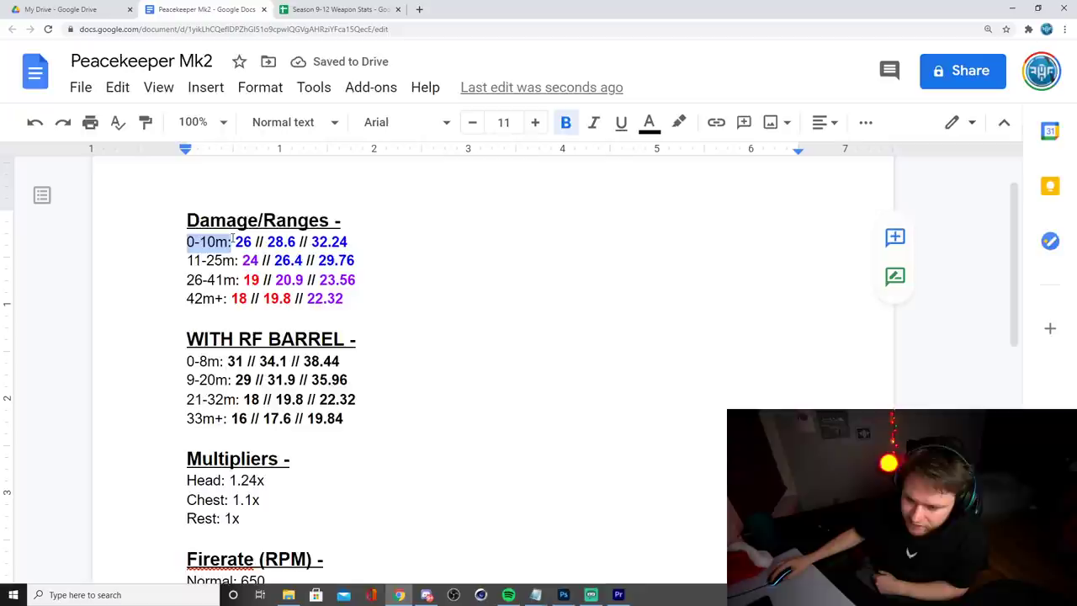
{"action": "left_click_drag", "start_coordinate": [187, 361], "coordinate": [228, 361]}
{"action": "left_click_drag", "start_coordinate": [188, 261], "coordinate": [237, 261]}
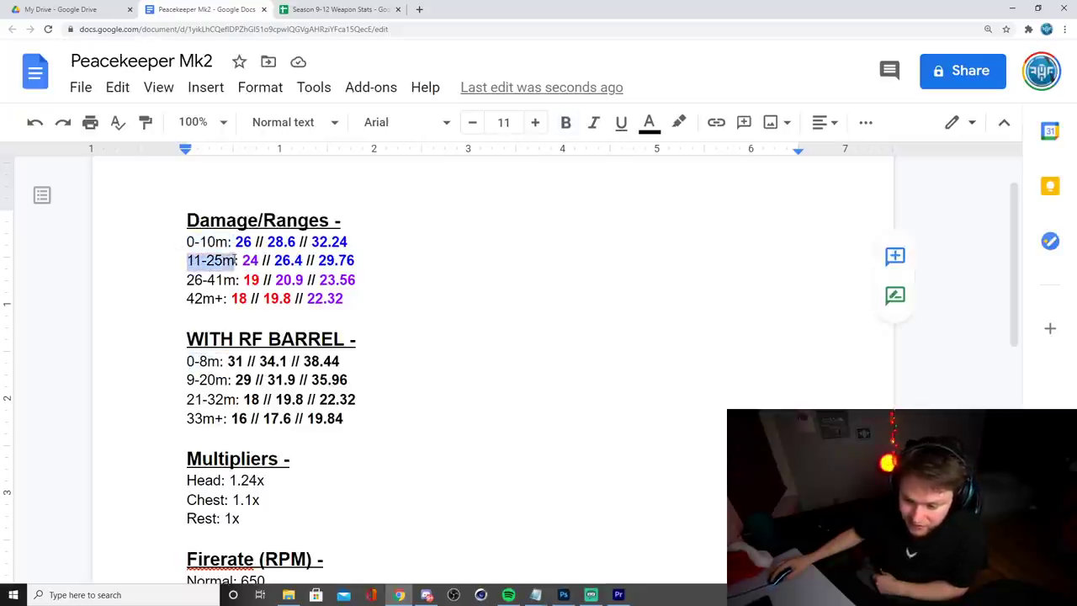
{"action": "left_click_drag", "start_coordinate": [187, 381], "coordinate": [228, 380]}
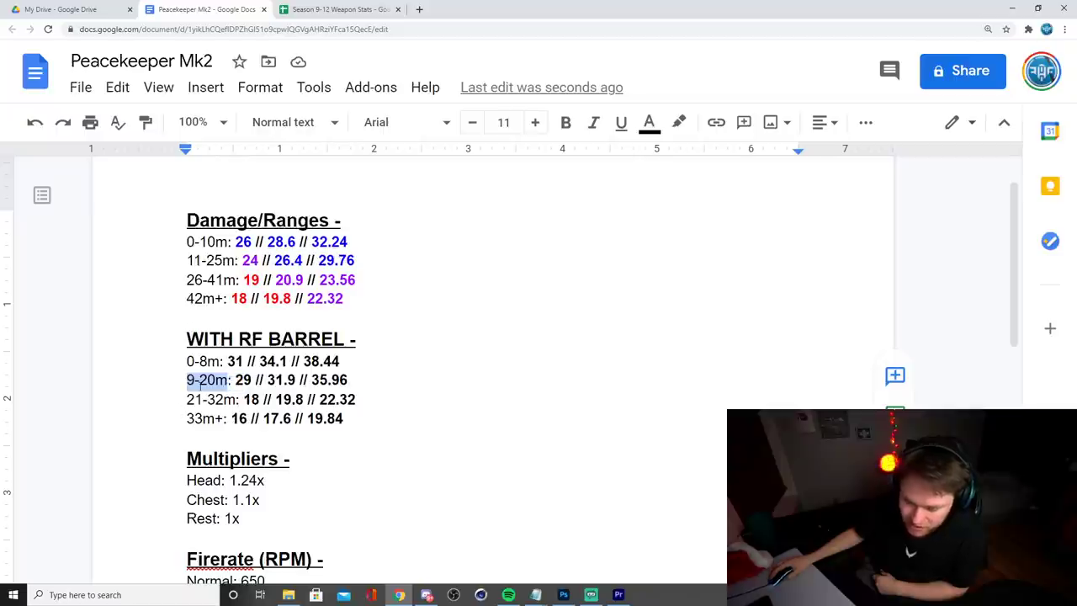
Colour the values 34.1 and 38.44 dark green in the 0-8m row of the RF barrel section.
{"action": "left_click", "coordinate": [262, 277]}
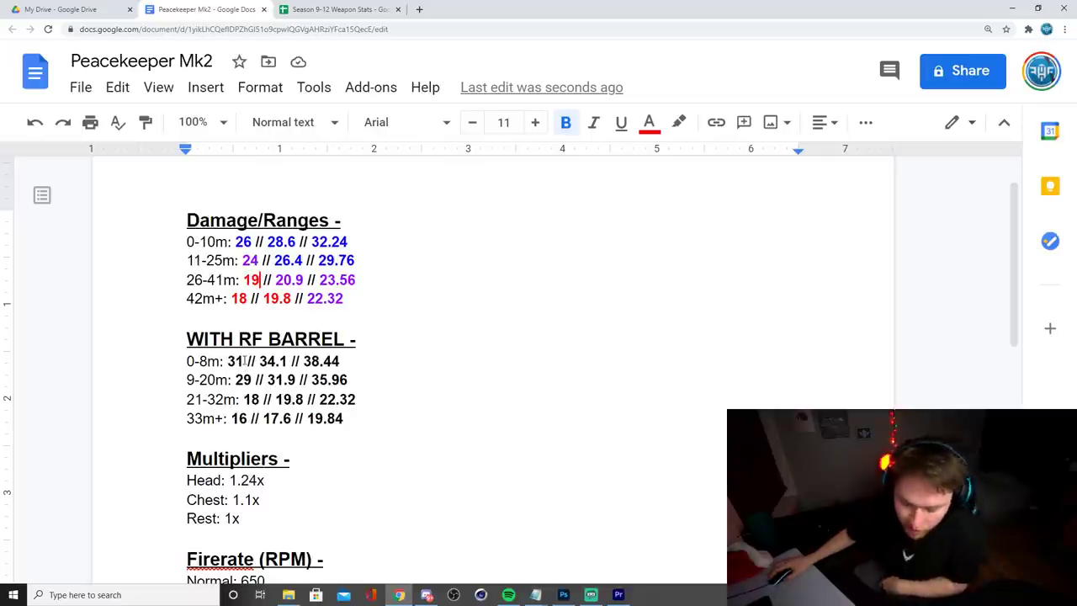
{"action": "double_click", "coordinate": [273, 361]}
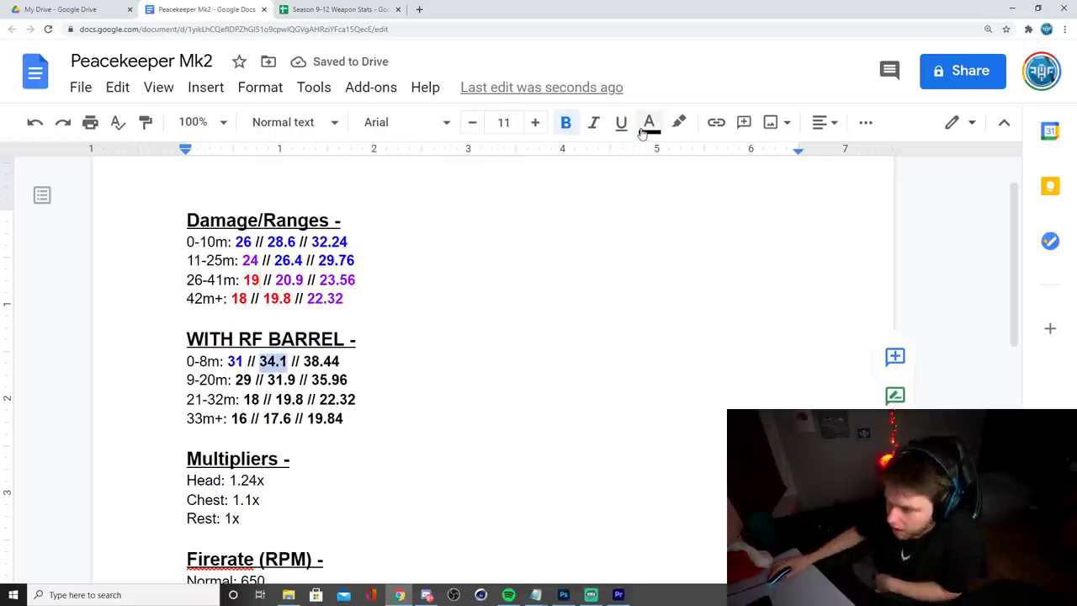
{"action": "left_click", "coordinate": [646, 127]}
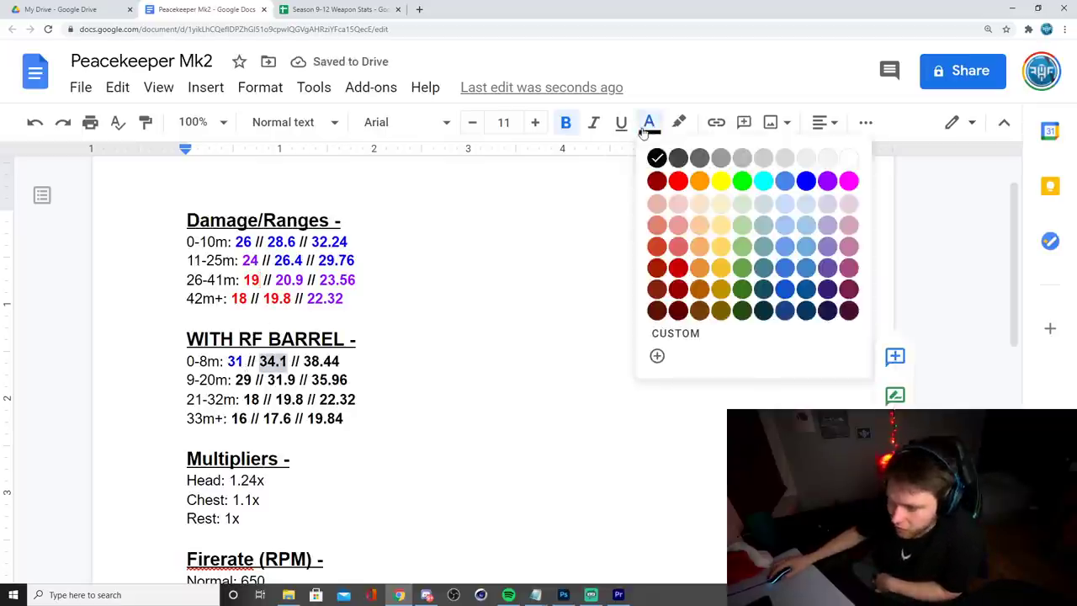
{"action": "left_click", "coordinate": [742, 288]}
{"action": "mouse_move", "coordinate": [304, 361]}
{"action": "left_mouse_down"}
{"action": "mouse_move", "coordinate": [348, 362]}
{"action": "mouse_move", "coordinate": [304, 361]}
{"action": "left_mouse_up"}
{"action": "left_click", "coordinate": [336, 361]}
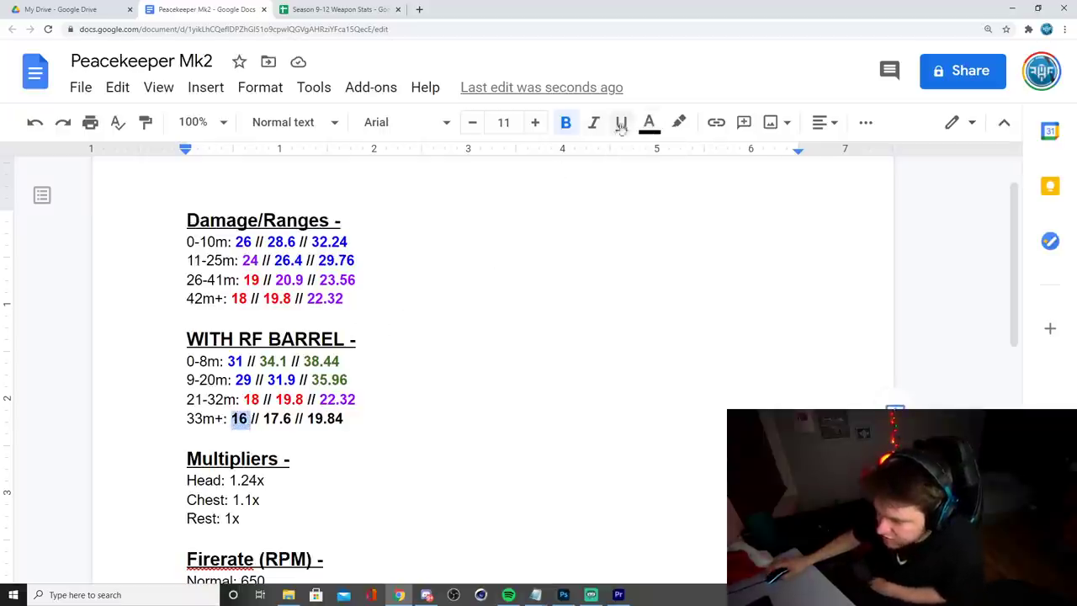
In the RF barrel section's 33m+ row, colour the value 16 dark yellow and the values 17.6 and 19.84 red.
{"action": "left_click", "coordinate": [649, 123]}
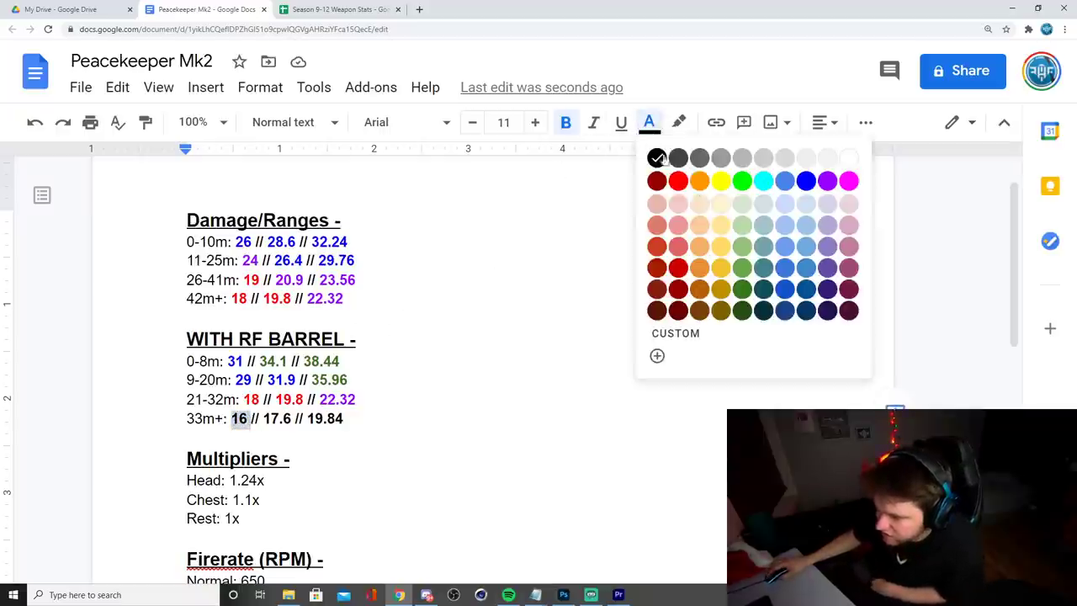
{"action": "left_click", "coordinate": [720, 290]}
{"action": "left_click", "coordinate": [290, 418]}
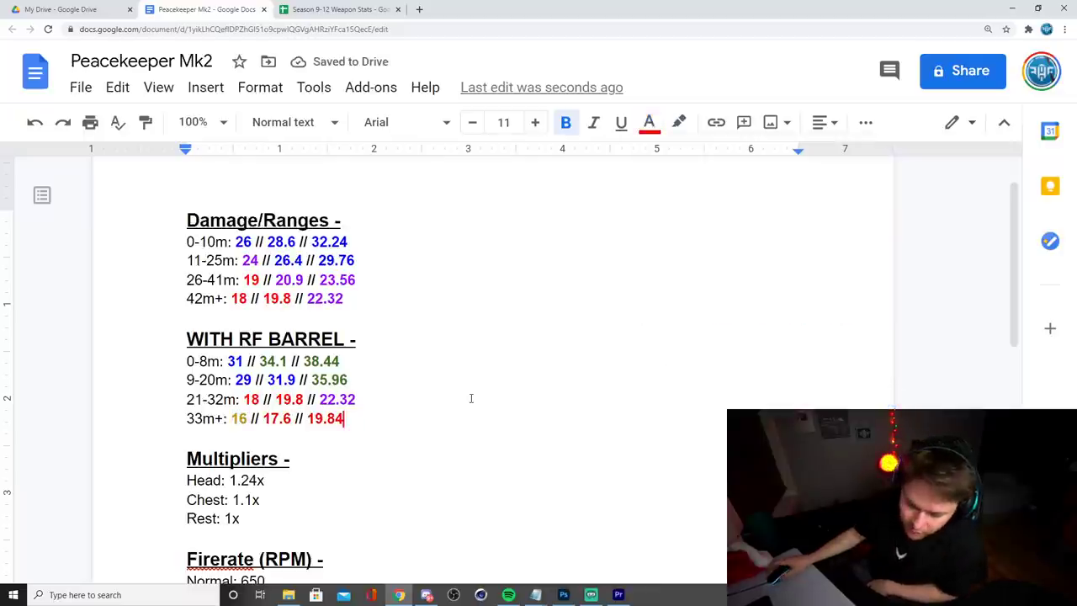
Review the colour-coded damage values of the RF barrel section across its distance brackets, from 0-8m through 33m+.
{"action": "double_click", "coordinate": [237, 361]}
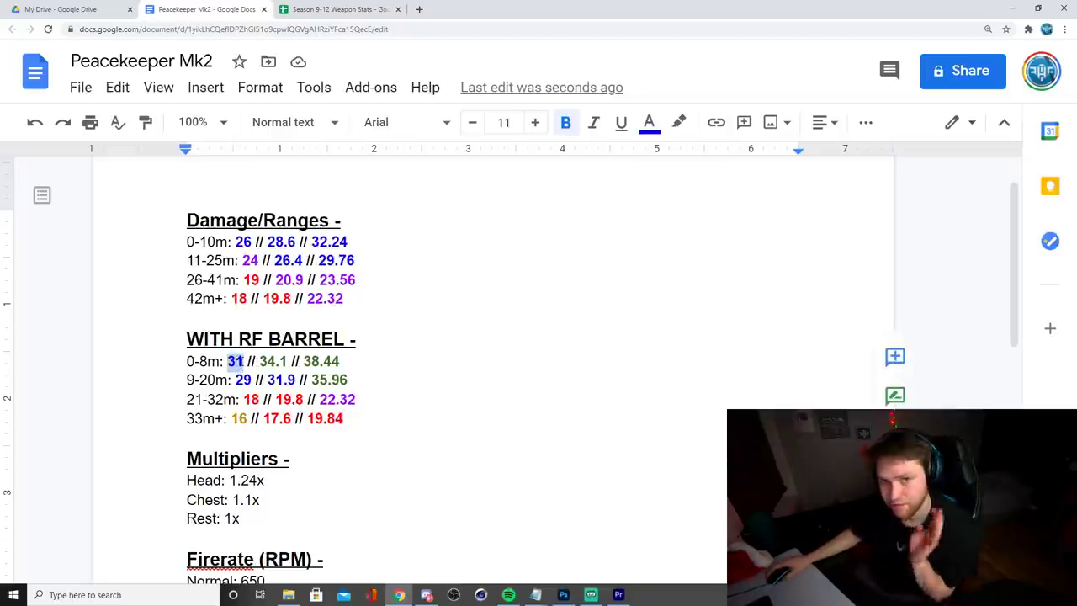
{"action": "left_click_drag", "start_coordinate": [259, 361], "coordinate": [288, 361]}
{"action": "left_click", "coordinate": [289, 361]}
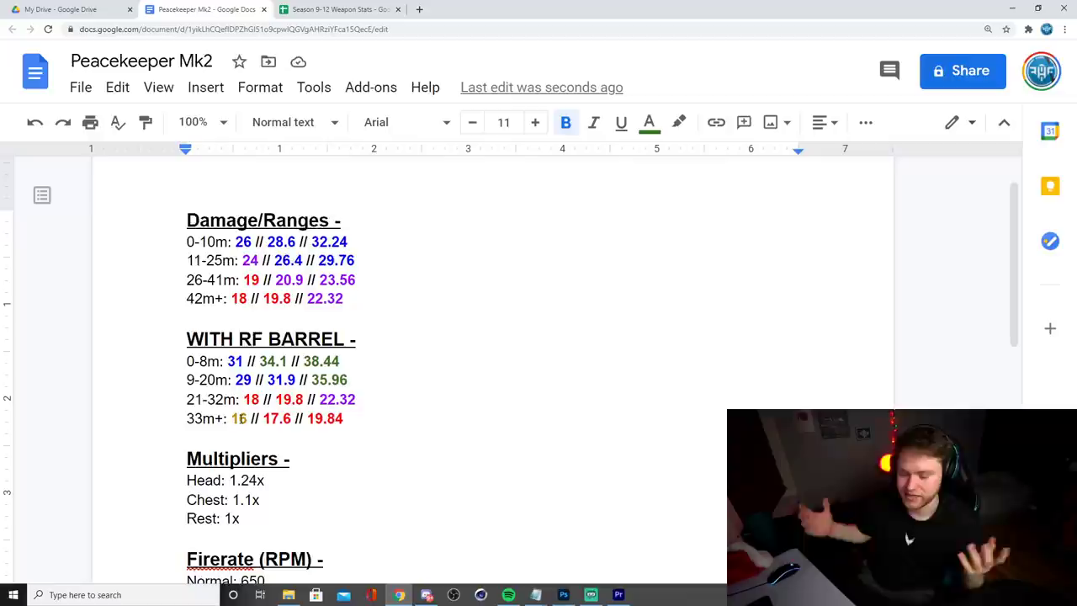
{"action": "left_click", "coordinate": [290, 361]}
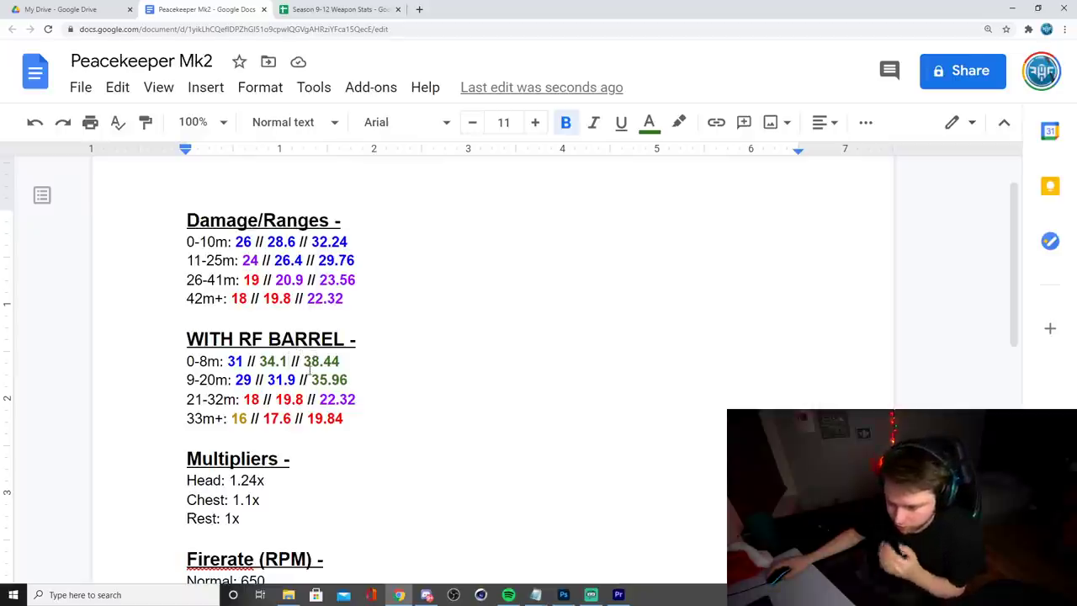
{"action": "left_click_drag", "start_coordinate": [187, 380], "coordinate": [295, 380]}
{"action": "key", "text": "ctrl+b"}
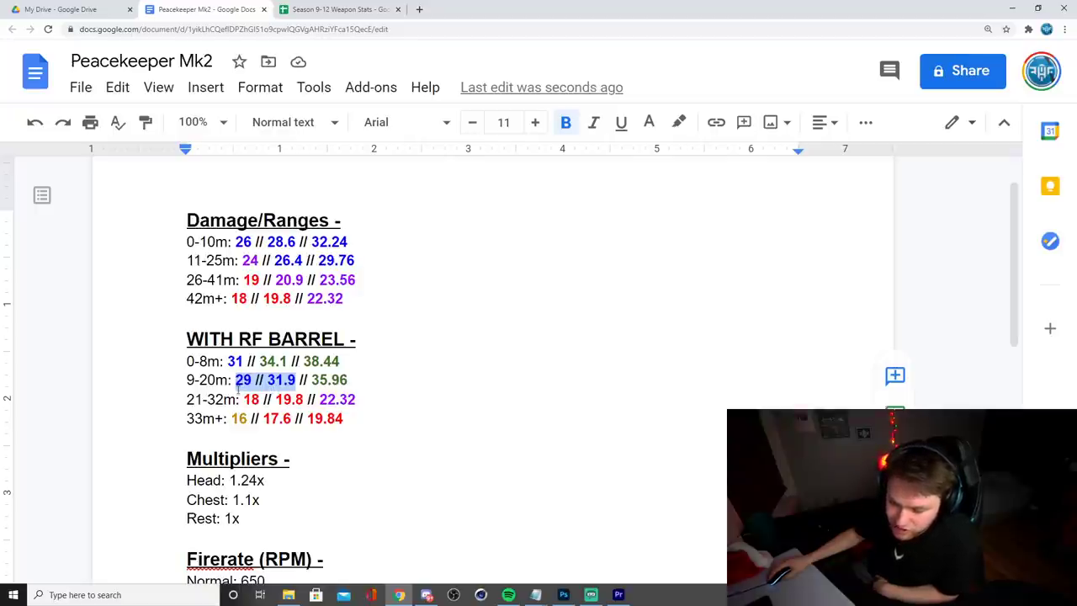
{"action": "double_click", "coordinate": [234, 361]}
{"action": "left_click_drag", "start_coordinate": [243, 399], "coordinate": [260, 399]}
{"action": "left_click", "coordinate": [243, 400]}
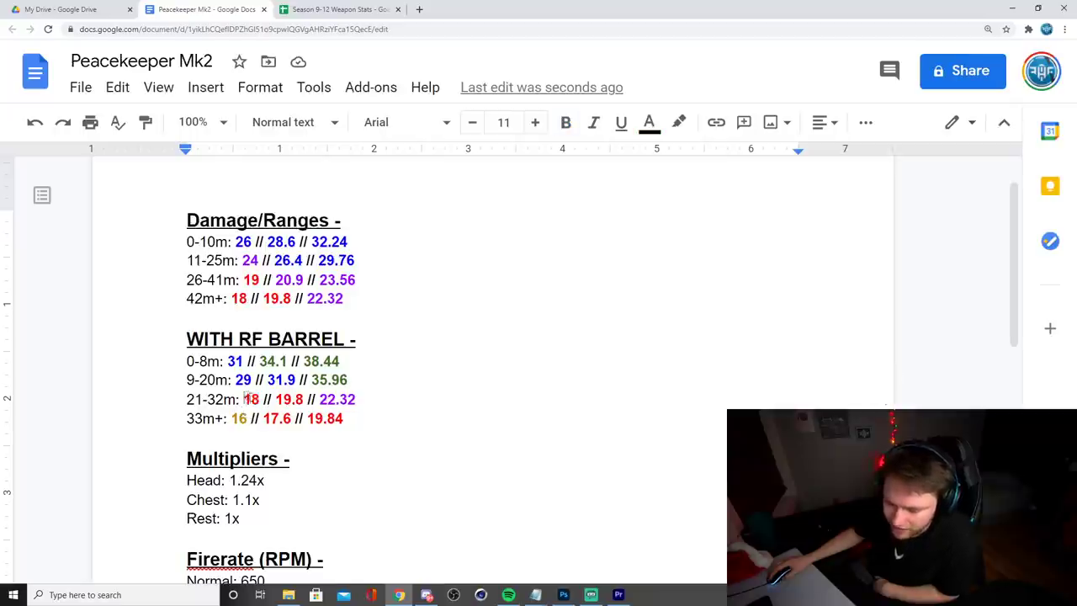
{"action": "double_click", "coordinate": [239, 418]}
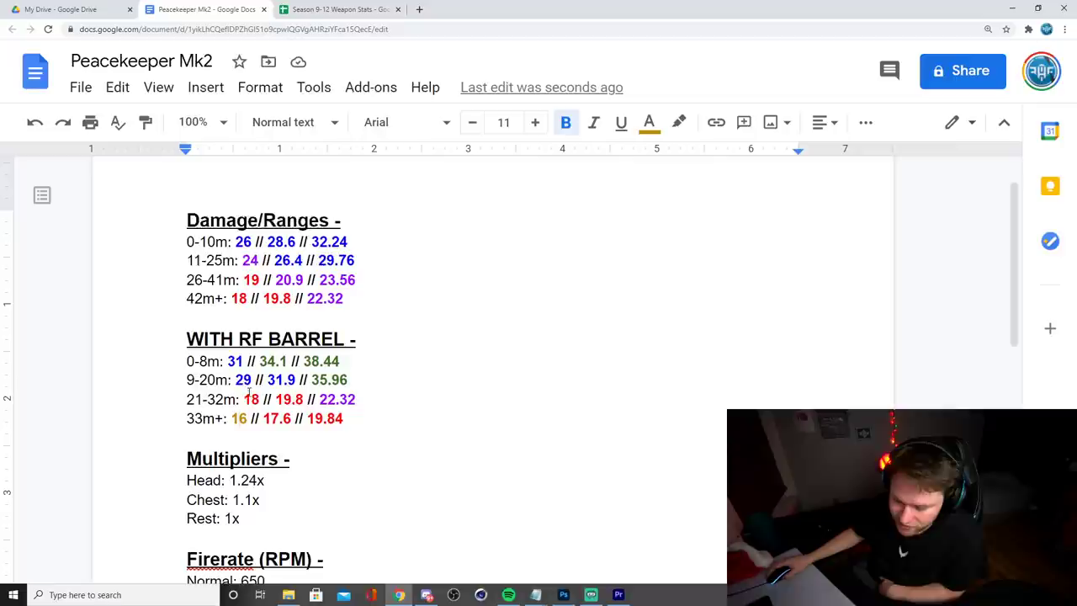
{"action": "left_click", "coordinate": [224, 362]}
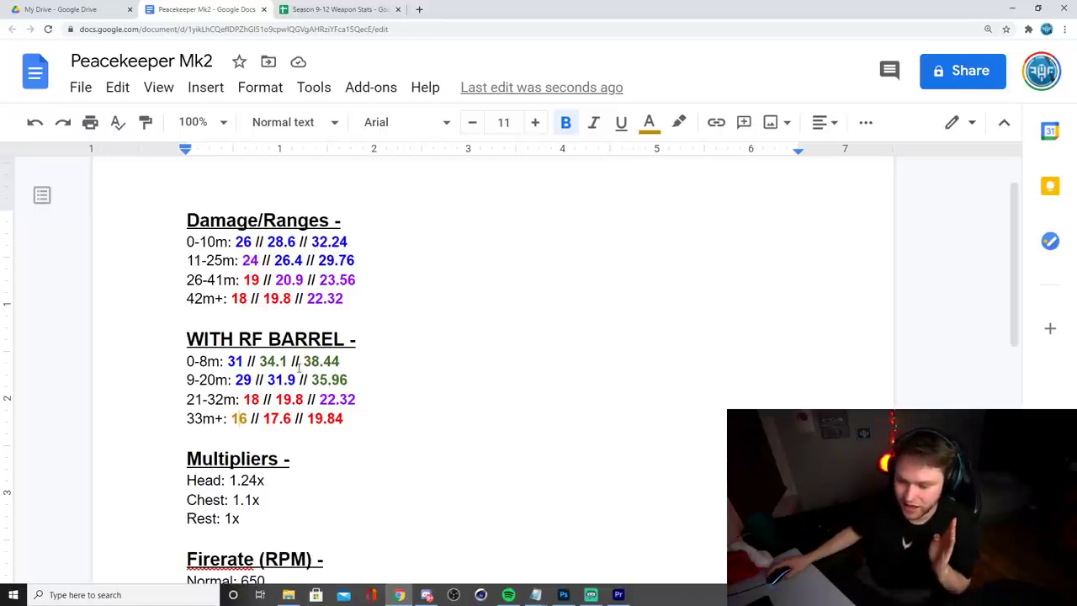
{"action": "left_click_drag", "start_coordinate": [360, 339], "coordinate": [188, 340]}
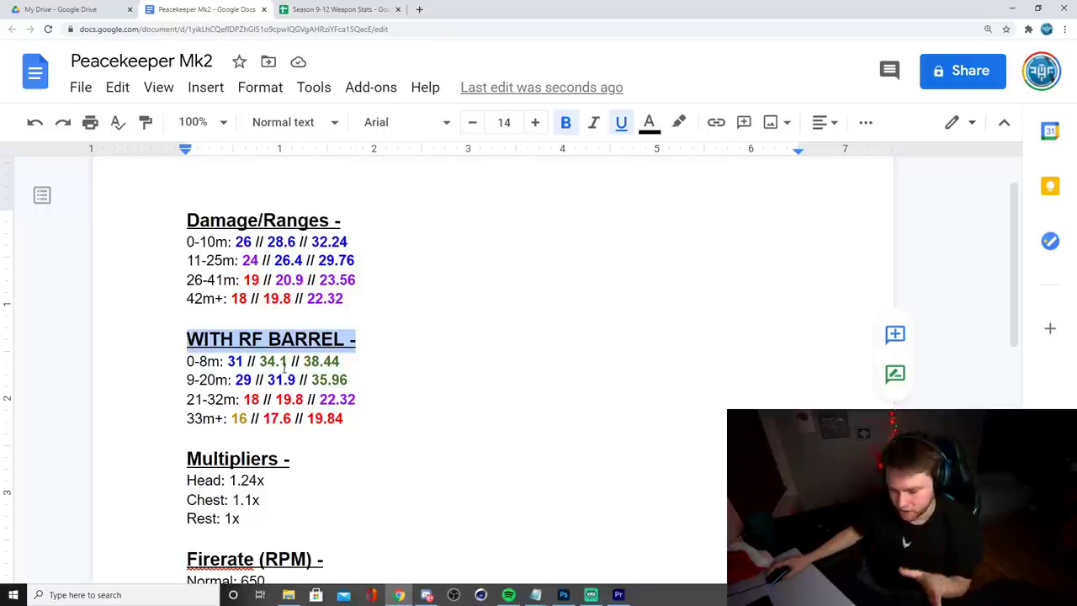
Examine the head multiplier alongside the RF barrel damage values in the 0-8m and 9-20m rows.
{"action": "left_click", "coordinate": [292, 459]}
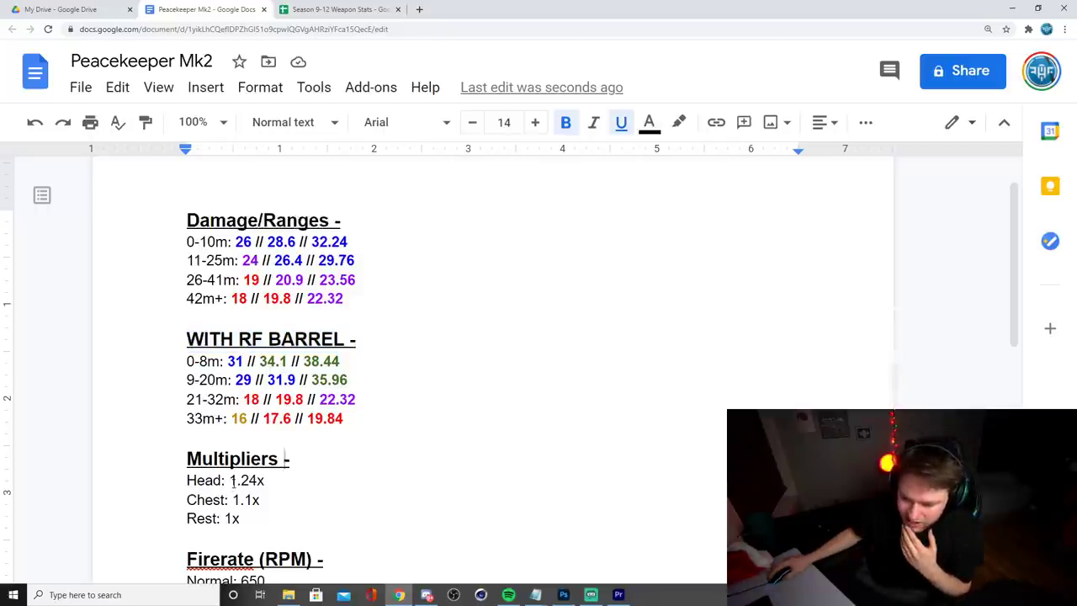
{"action": "scroll", "coordinate": [244, 471], "scroll_direction": "down", "scroll_amount": 1}
{"action": "left_click_drag", "start_coordinate": [230, 428], "coordinate": [265, 423]}
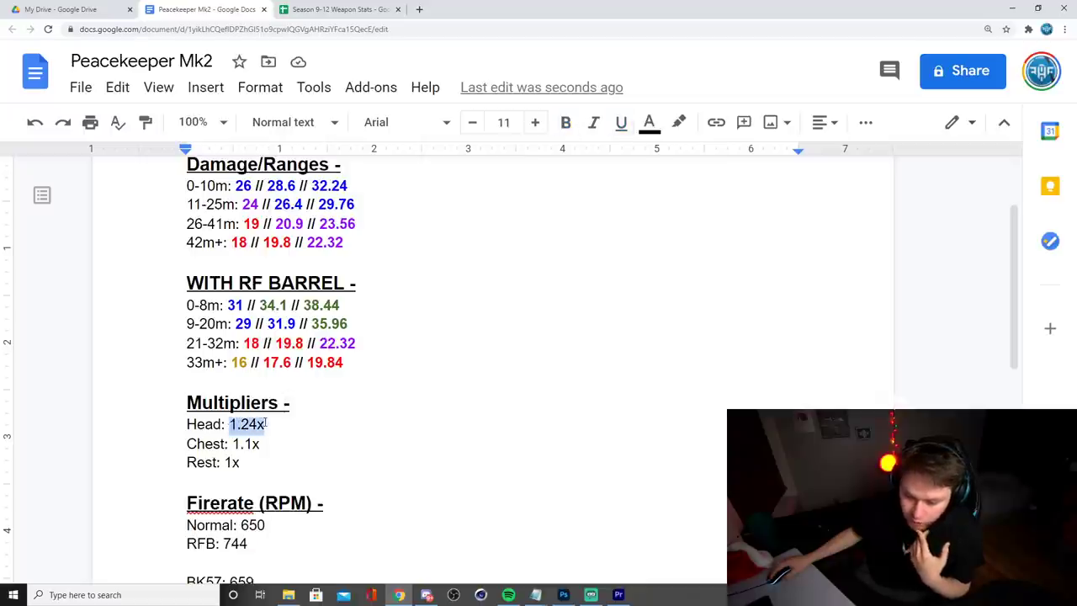
{"action": "left_click", "coordinate": [266, 424]}
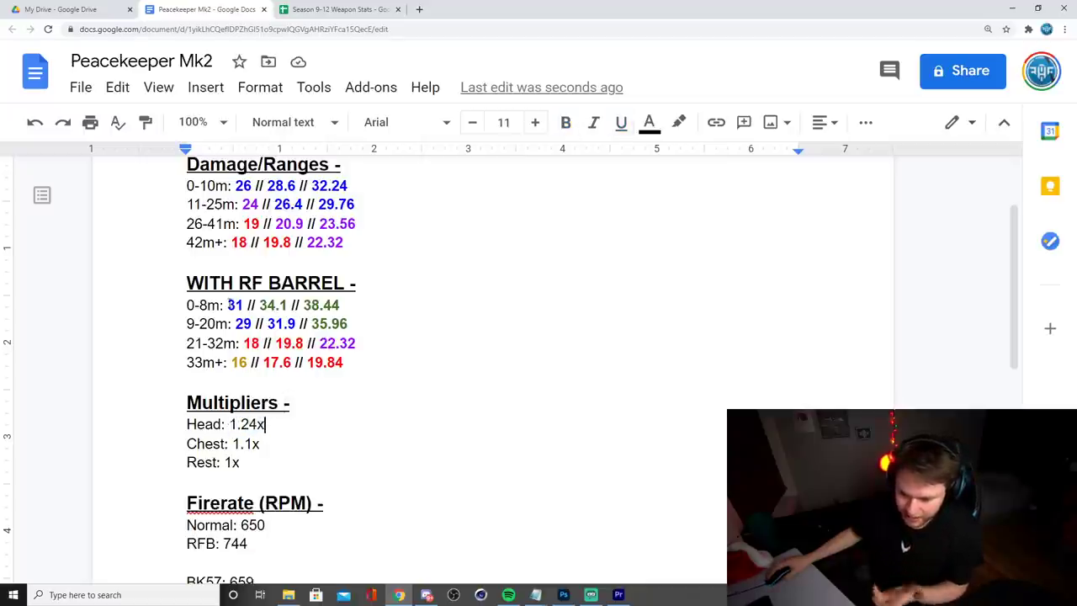
{"action": "left_click_drag", "start_coordinate": [228, 304], "coordinate": [243, 306]}
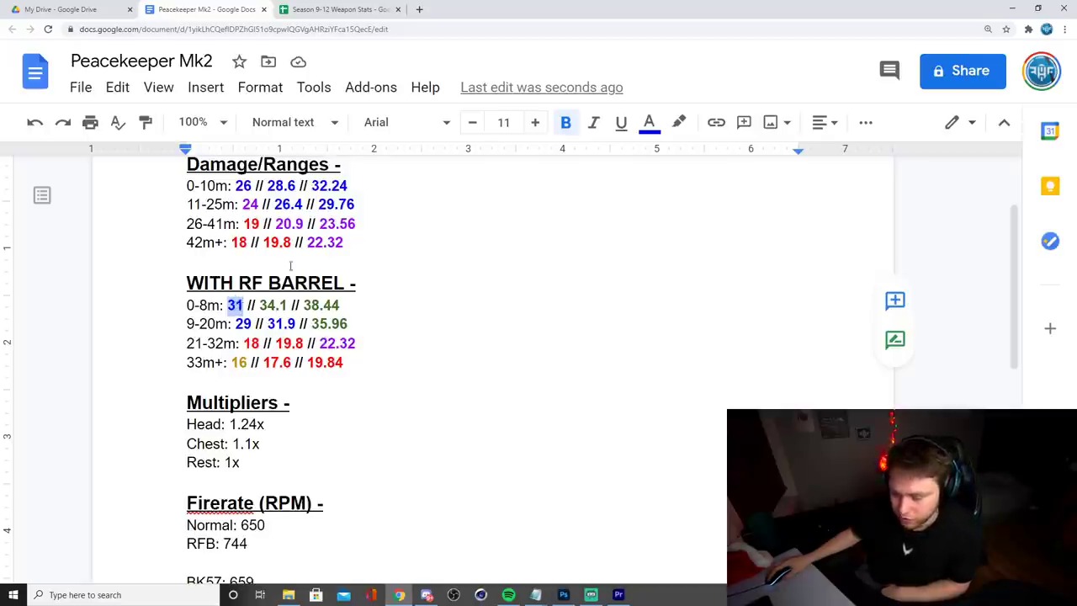
{"action": "left_click_drag", "start_coordinate": [302, 305], "coordinate": [340, 307]}
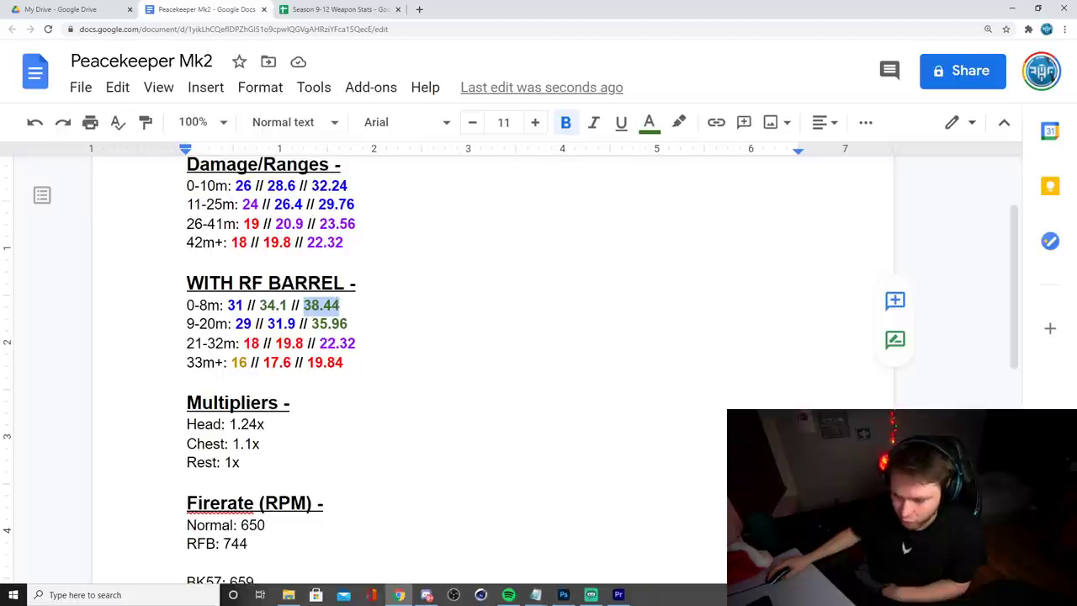
{"action": "left_click_drag", "start_coordinate": [235, 324], "coordinate": [348, 325]}
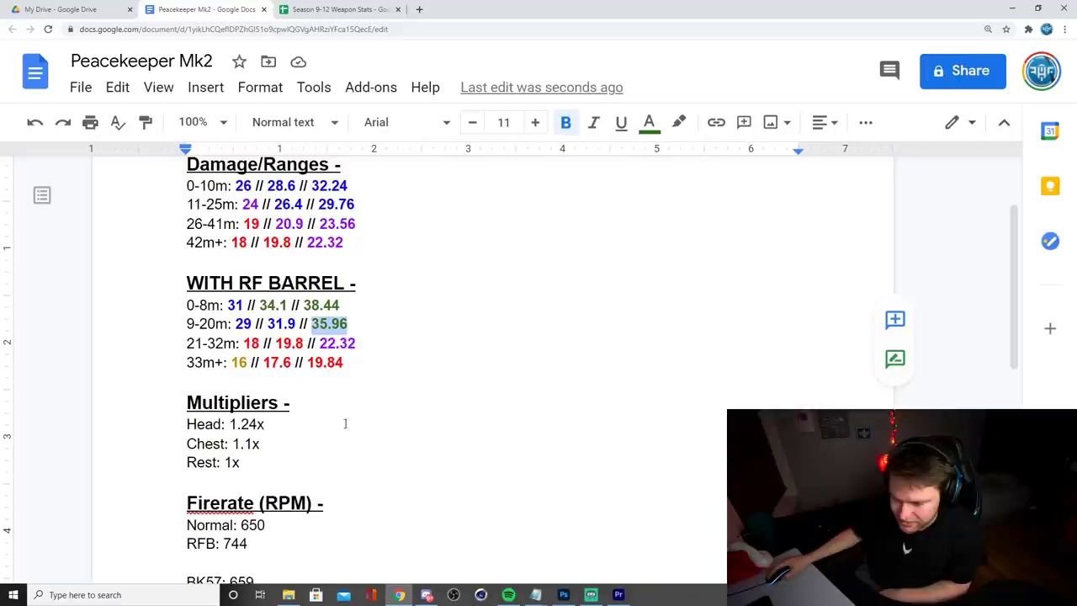
Examine the chest multiplier alongside the base and chest damage values in the RF barrel section's 0-8m row.
{"action": "left_click_drag", "start_coordinate": [265, 424], "coordinate": [232, 444]}
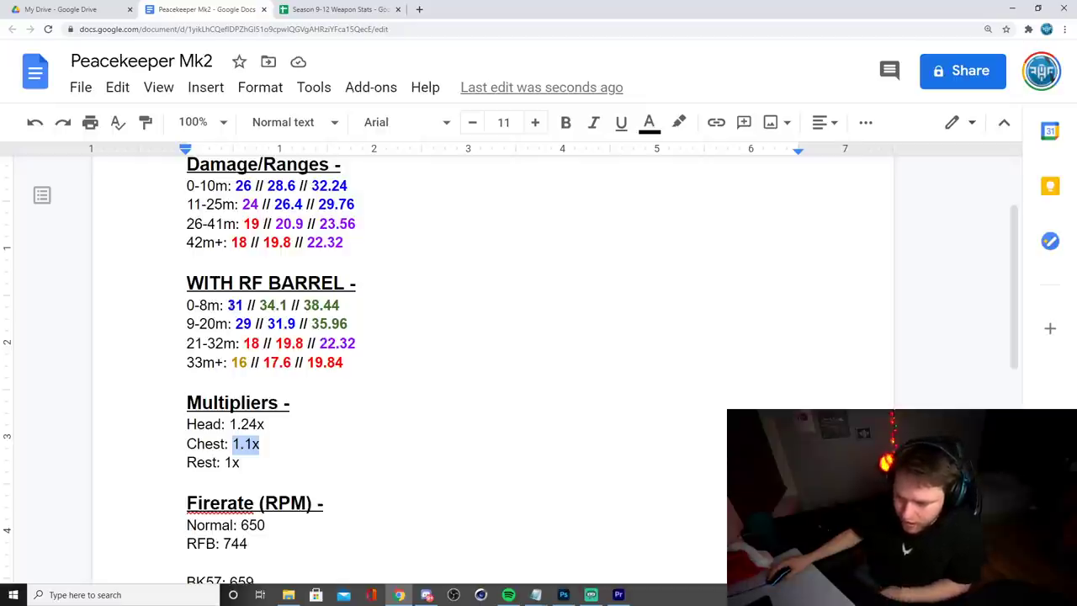
{"action": "double_click", "coordinate": [235, 306]}
{"action": "left_click_drag", "start_coordinate": [260, 306], "coordinate": [289, 306]}
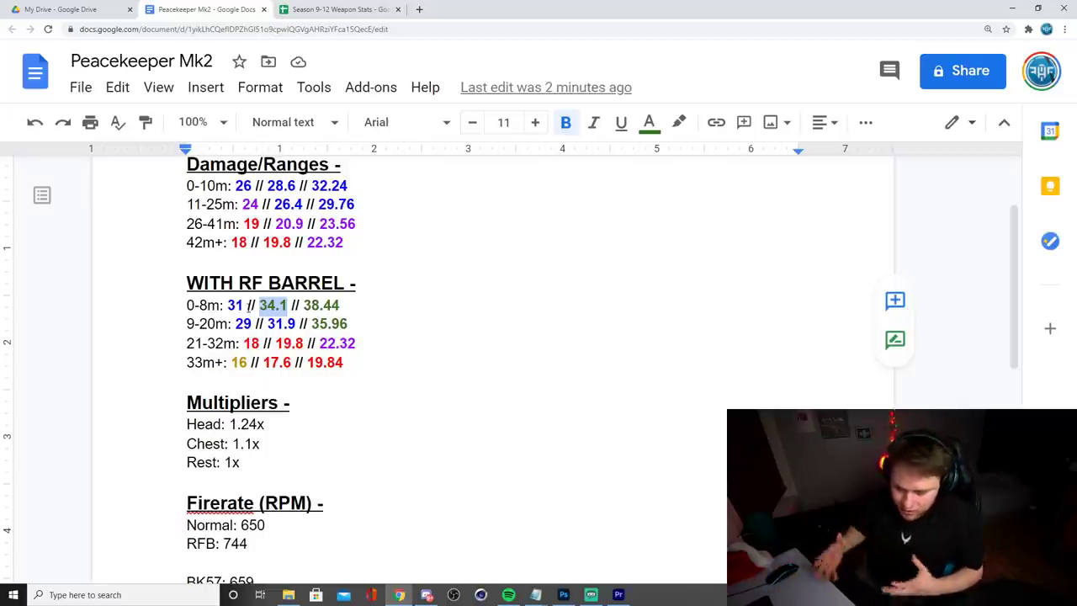
Compare the normal fire rate with the fire rates of the BK57 and HG40.
{"action": "scroll", "coordinate": [252, 357], "scroll_direction": "down", "scroll_amount": 2}
{"action": "left_click_drag", "start_coordinate": [241, 357], "coordinate": [266, 357]}
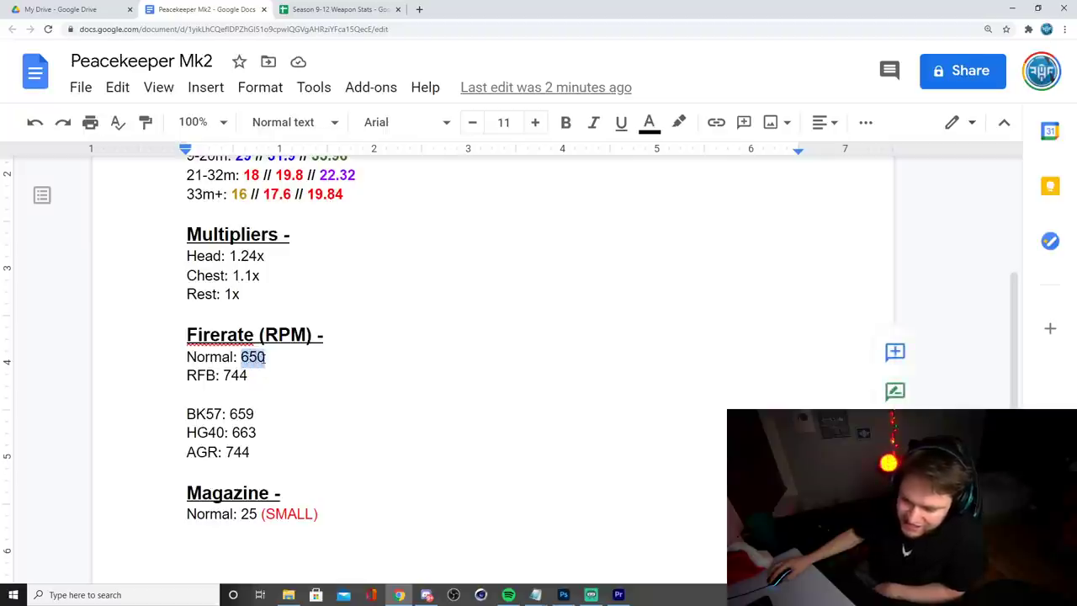
{"action": "left_click", "coordinate": [272, 356]}
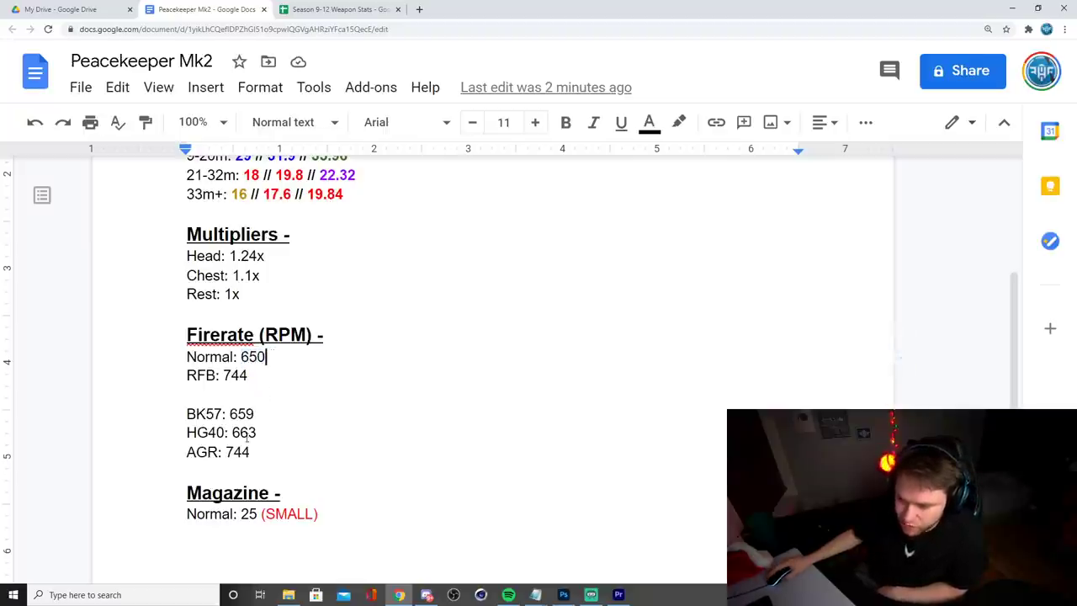
{"action": "left_click_drag", "start_coordinate": [259, 412], "coordinate": [186, 413]}
{"action": "left_click_drag", "start_coordinate": [259, 428], "coordinate": [189, 426]}
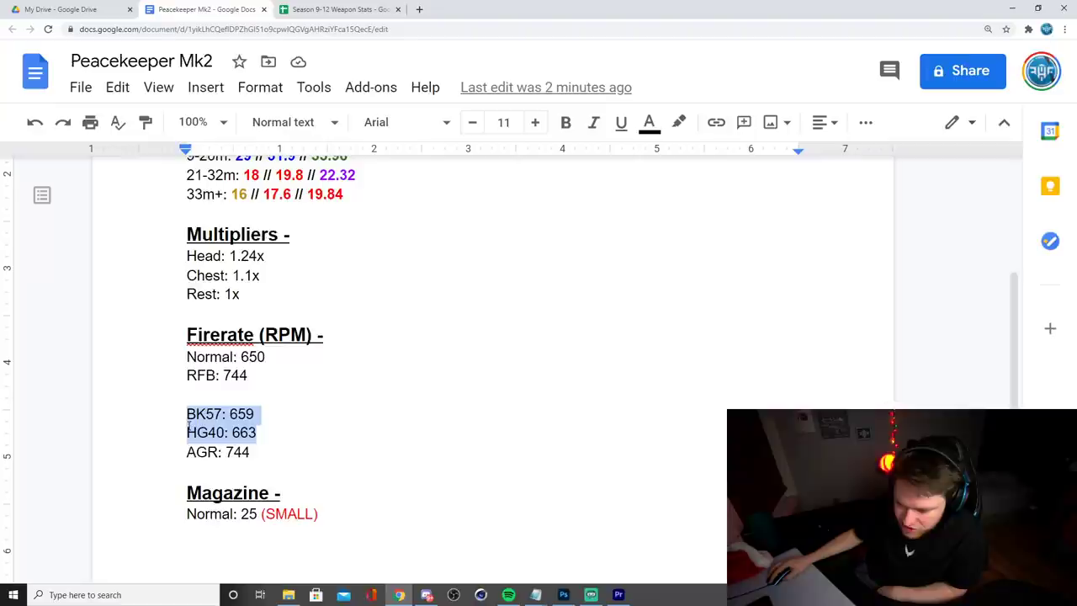
{"action": "left_click", "coordinate": [295, 400]}
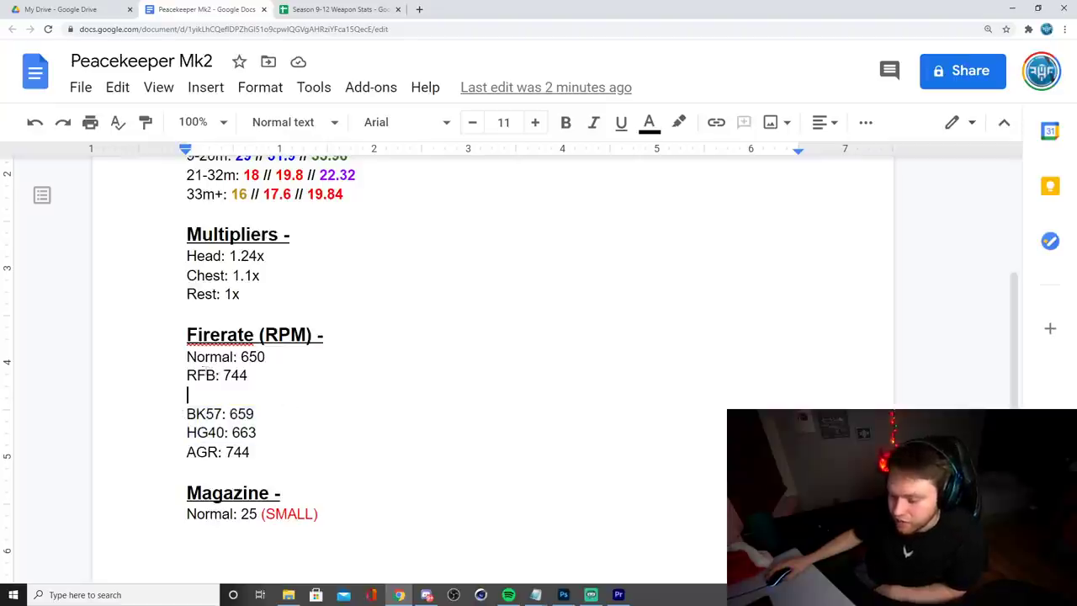
Compare the RFB fire rate with the normal fire rate and the AGR's fire rate.
{"action": "left_click_drag", "start_coordinate": [187, 375], "coordinate": [223, 375]}
{"action": "left_click", "coordinate": [250, 375]}
{"action": "left_click", "coordinate": [267, 357]}
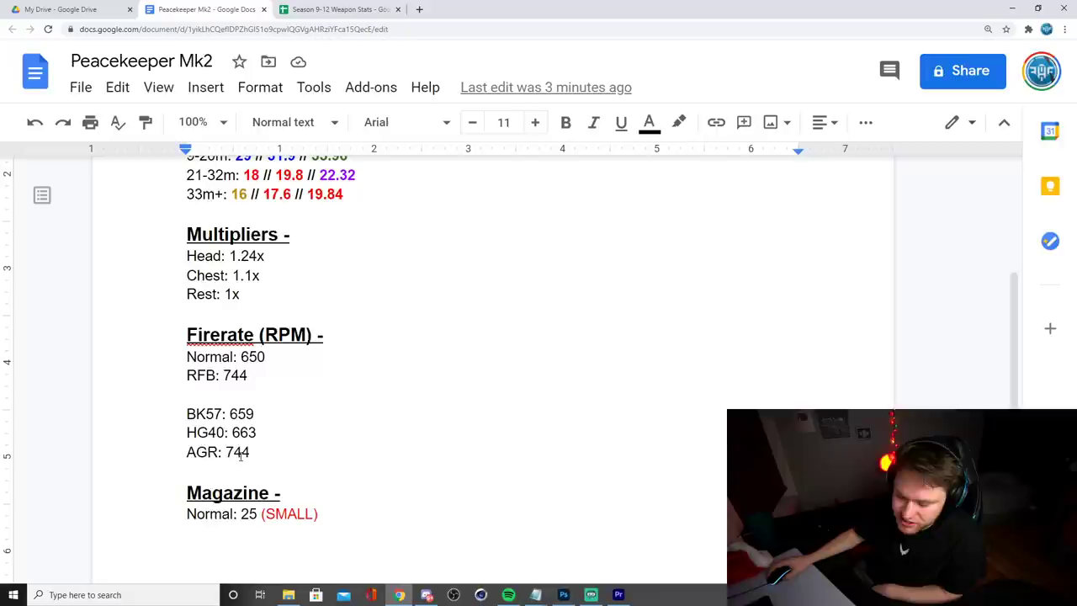
{"action": "left_click_drag", "start_coordinate": [251, 454], "coordinate": [186, 454]}
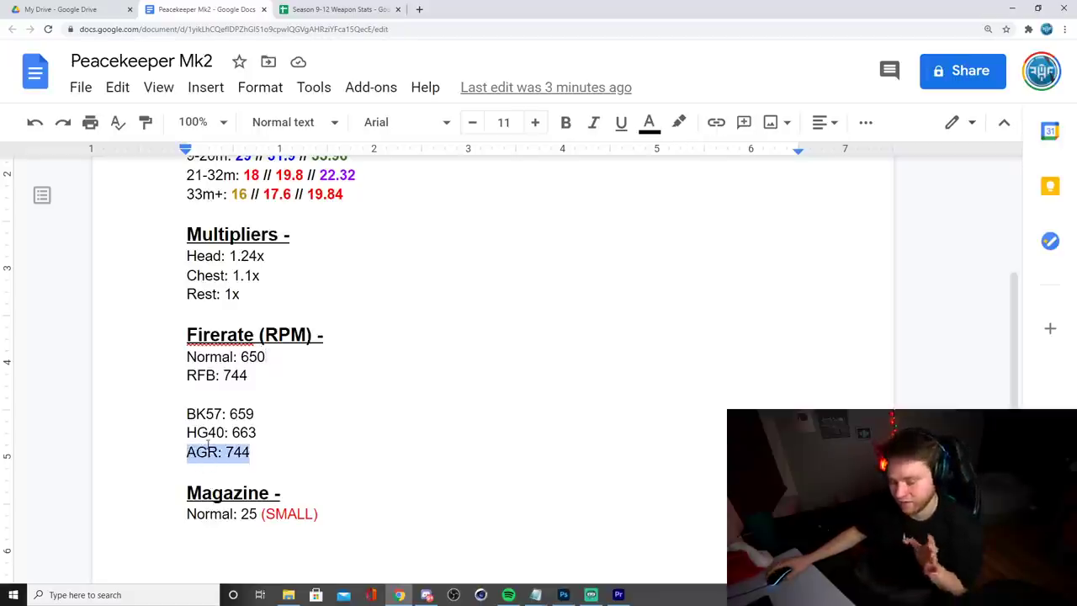
{"action": "left_click", "coordinate": [268, 443]}
Examine the normal magazine size and its SMALL note in the Magazine section.
{"action": "scroll", "coordinate": [281, 440], "scroll_direction": "down", "scroll_amount": 1}
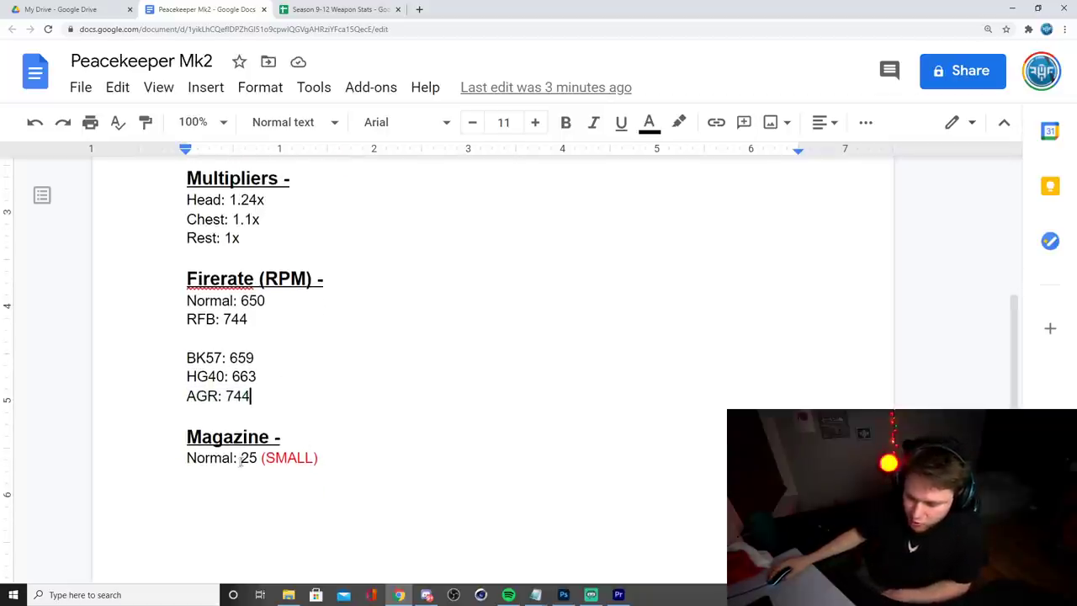
{"action": "left_click_drag", "start_coordinate": [241, 458], "coordinate": [257, 459]}
{"action": "left_click_drag", "start_coordinate": [333, 463], "coordinate": [245, 456]}
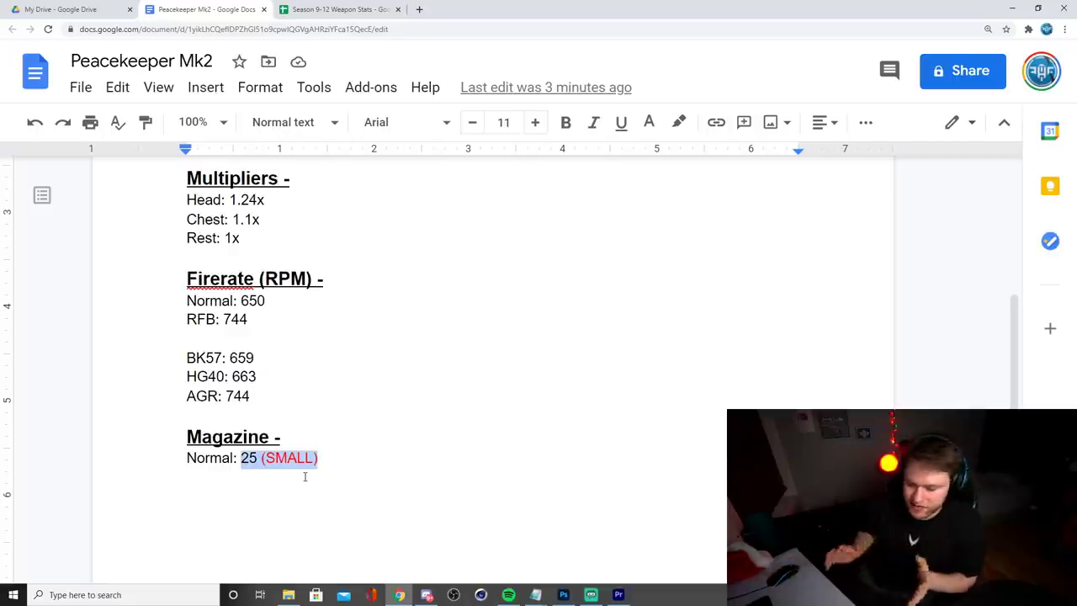
{"action": "scroll", "coordinate": [349, 446], "scroll_direction": "up", "scroll_amount": 1}
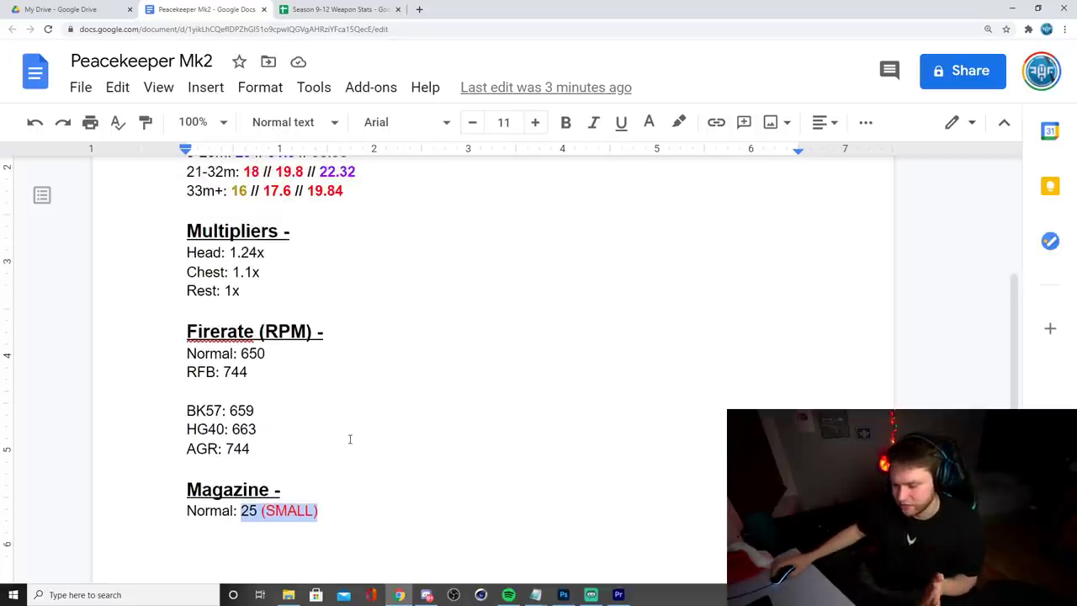
{"action": "scroll", "coordinate": [527, 433], "scroll_direction": "down", "scroll_amount": 2}
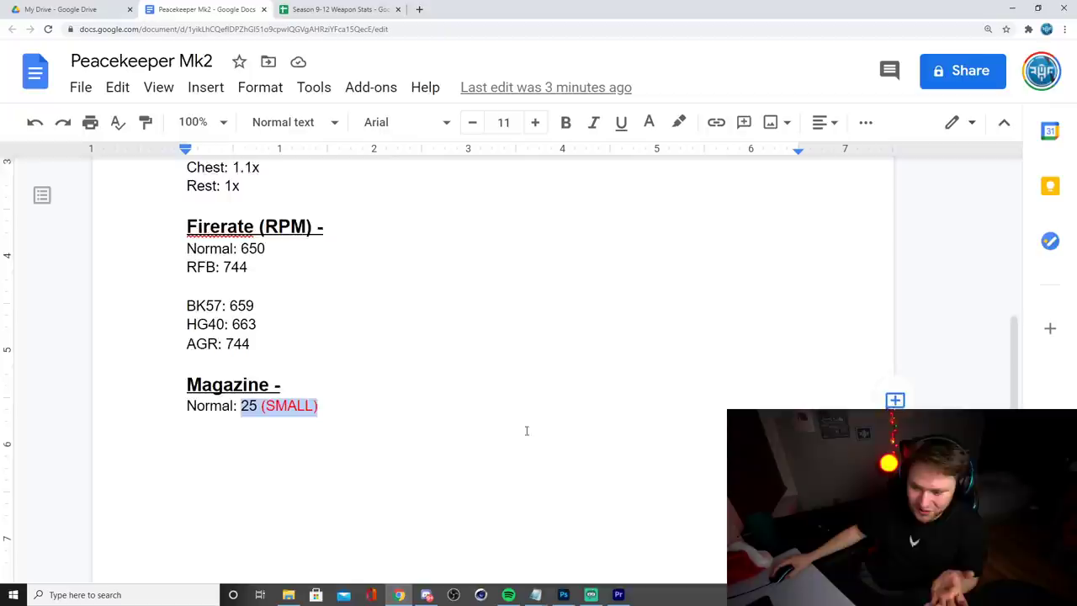
Review the RF barrel section against the standard damage ranges, multipliers, fire rates and magazine size.
{"action": "scroll", "coordinate": [508, 421], "scroll_direction": "up", "scroll_amount": 3}
{"action": "scroll", "coordinate": [484, 412], "scroll_direction": "up", "scroll_amount": 3}
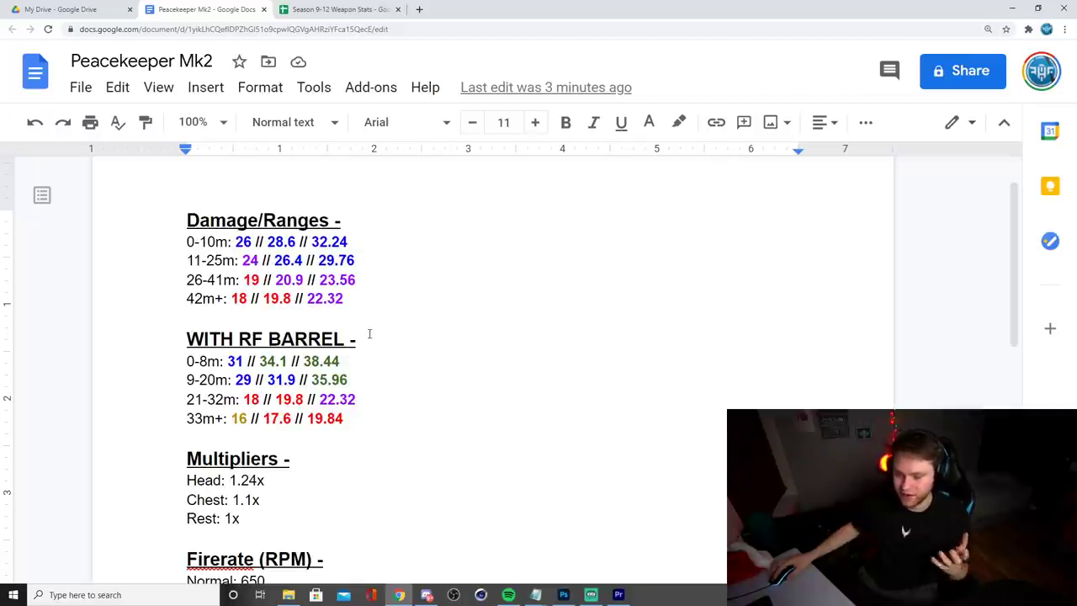
{"action": "left_click_drag", "start_coordinate": [356, 339], "coordinate": [173, 316]}
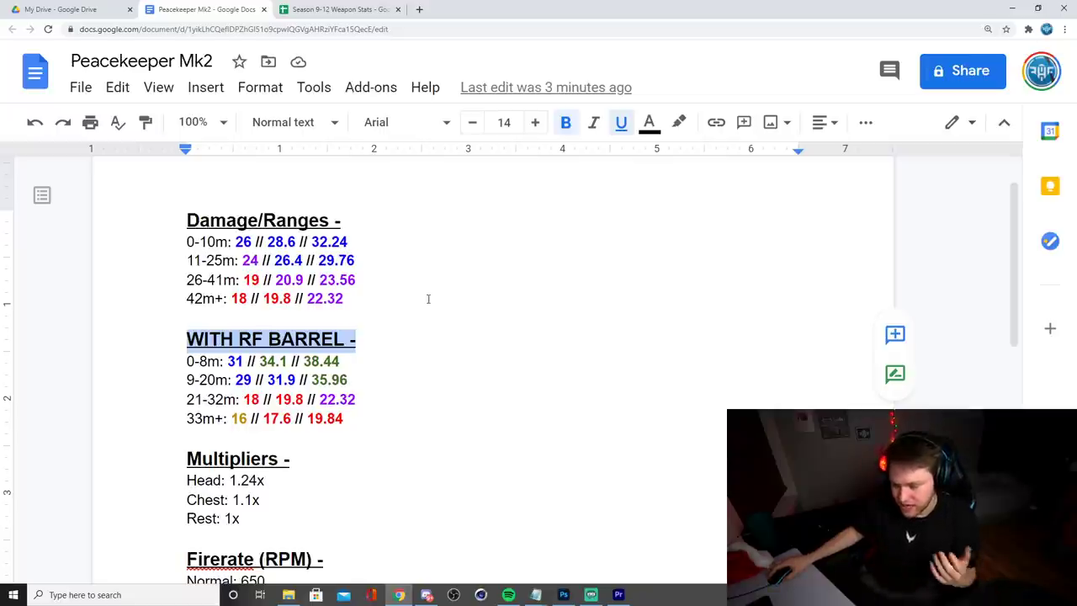
{"action": "scroll", "coordinate": [412, 307], "scroll_direction": "down", "scroll_amount": 1}
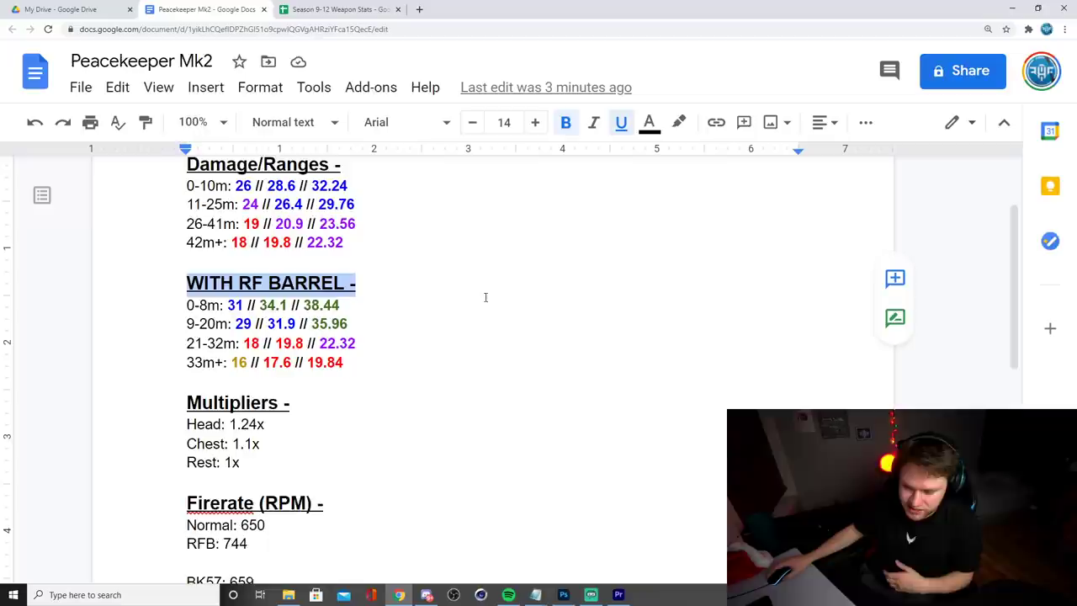
{"action": "scroll", "coordinate": [465, 295], "scroll_direction": "down", "scroll_amount": 1}
{"action": "scroll", "coordinate": [476, 279], "scroll_direction": "up", "scroll_amount": 2}
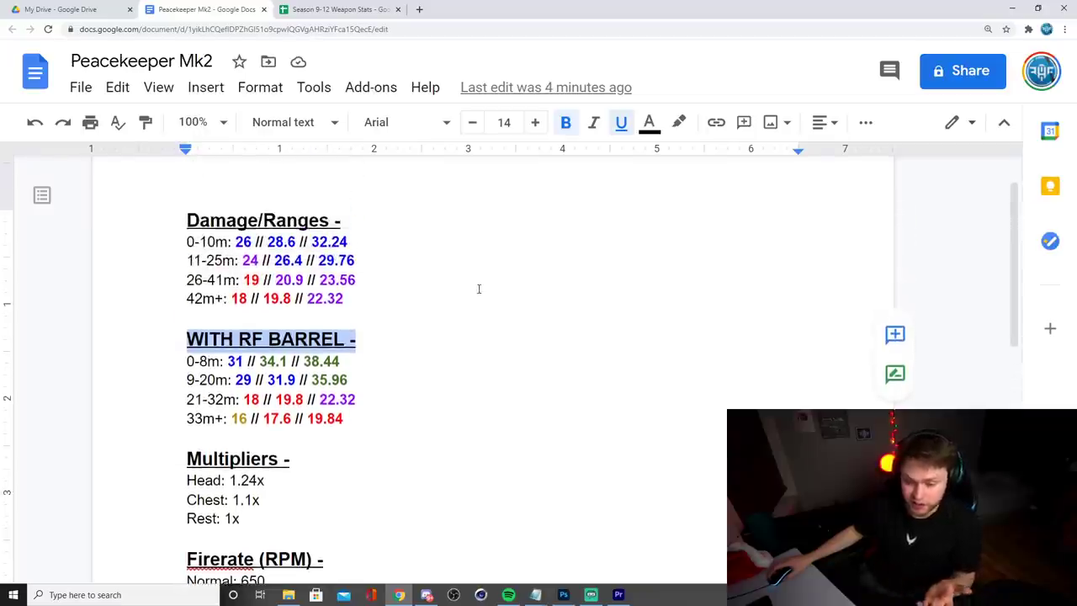
{"action": "scroll", "coordinate": [485, 286], "scroll_direction": "down", "scroll_amount": 3}
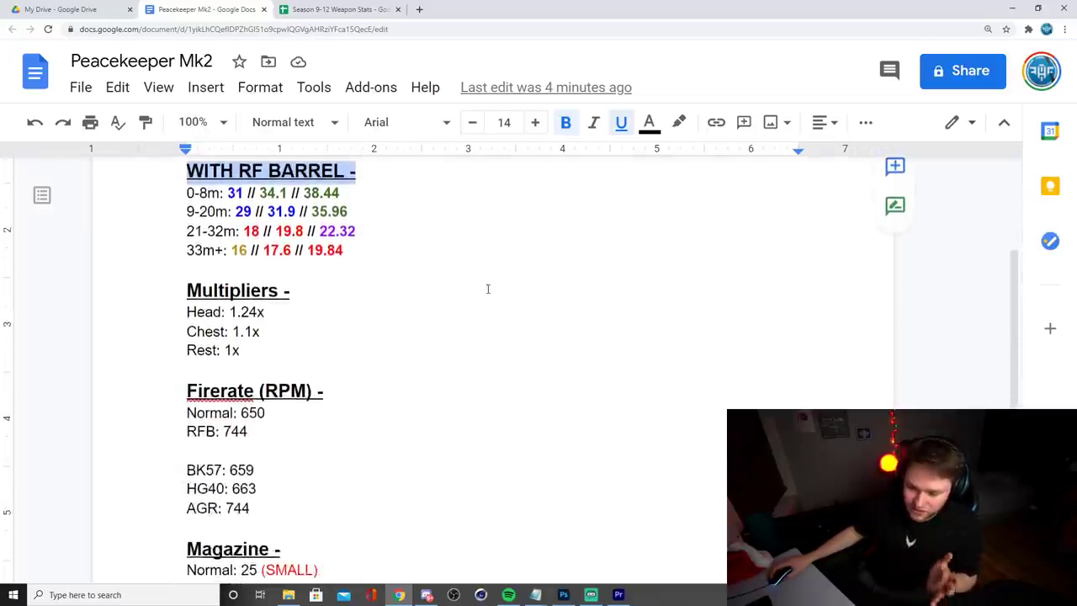
{"action": "scroll", "coordinate": [489, 286], "scroll_direction": "up", "scroll_amount": 3}
{"action": "scroll", "coordinate": [441, 358], "scroll_direction": "down", "scroll_amount": 3}
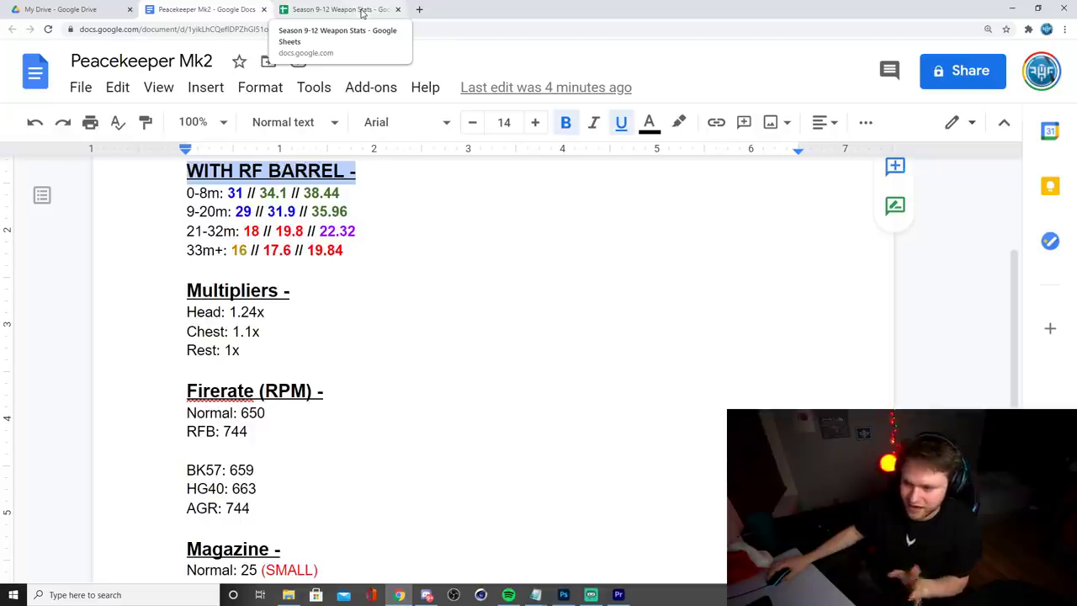
Switch to the Season 9-12 Weapon Stats spreadsheet and examine the range 0 body-shot times to kill, including the ASM10 and M4.
{"action": "left_click", "coordinate": [337, 10]}
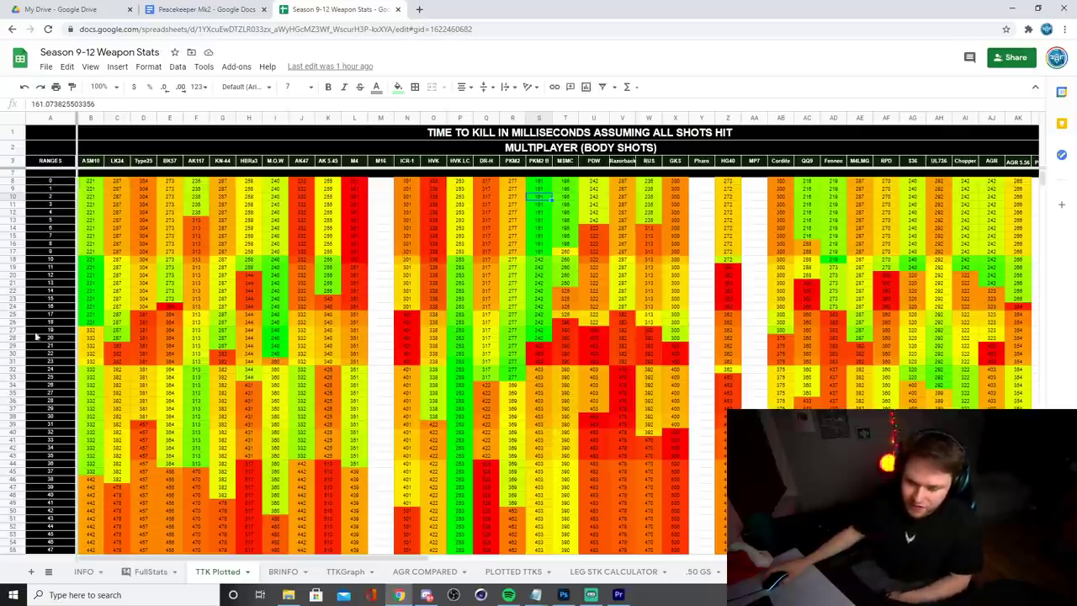
{"action": "left_click", "coordinate": [59, 182]}
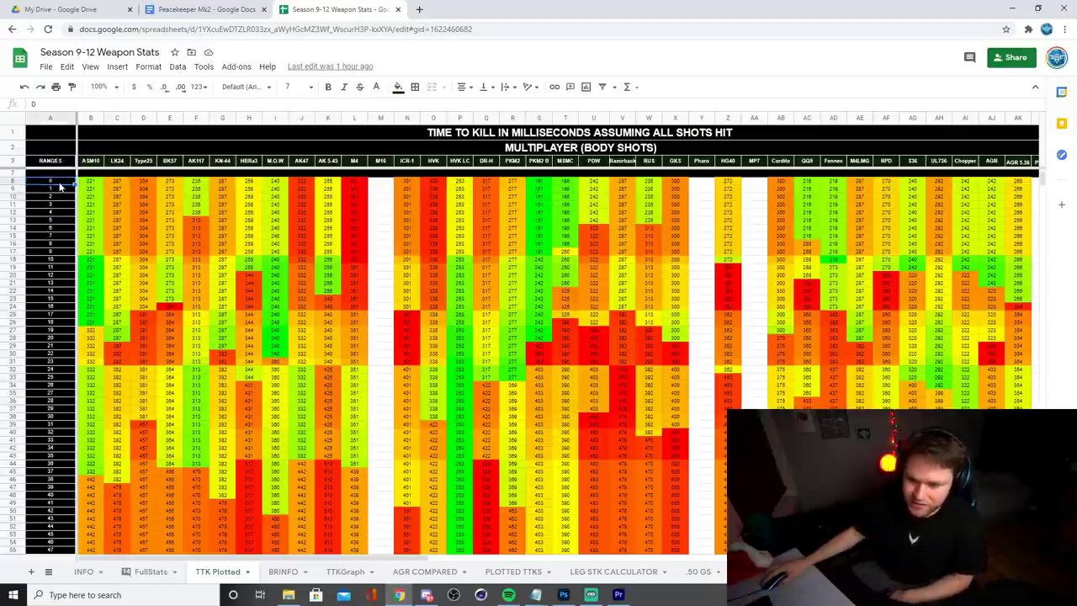
{"action": "left_click", "coordinate": [17, 180]}
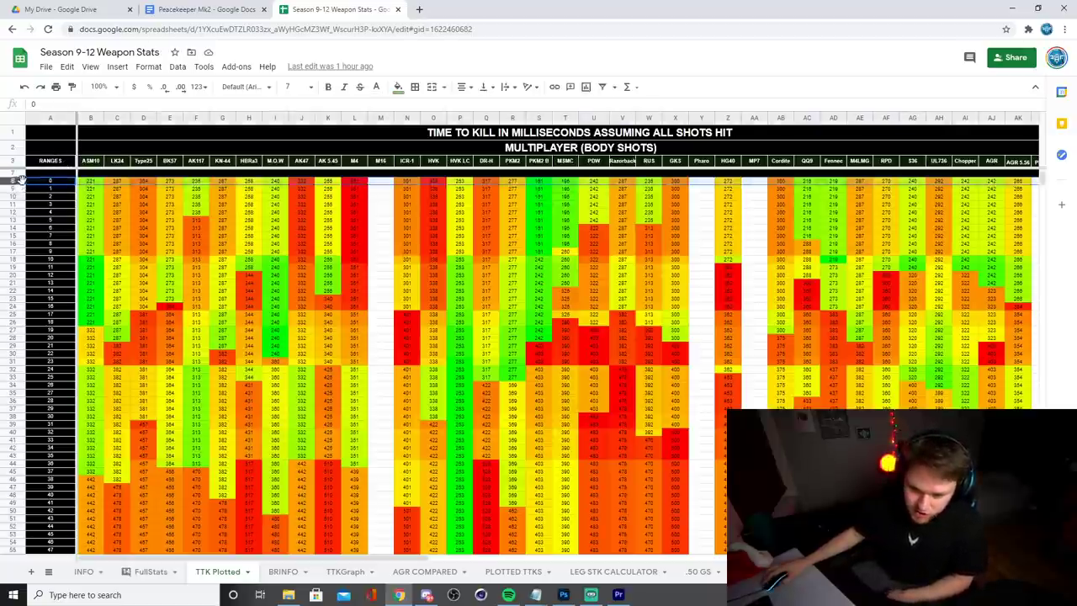
{"action": "left_click", "coordinate": [96, 184]}
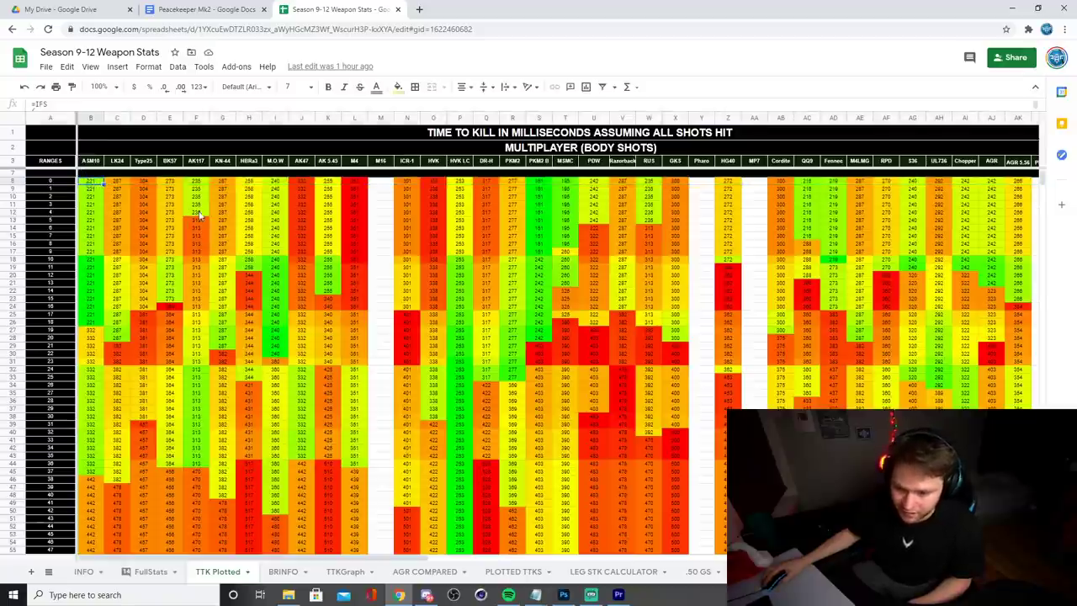
{"action": "left_click", "coordinate": [352, 185]}
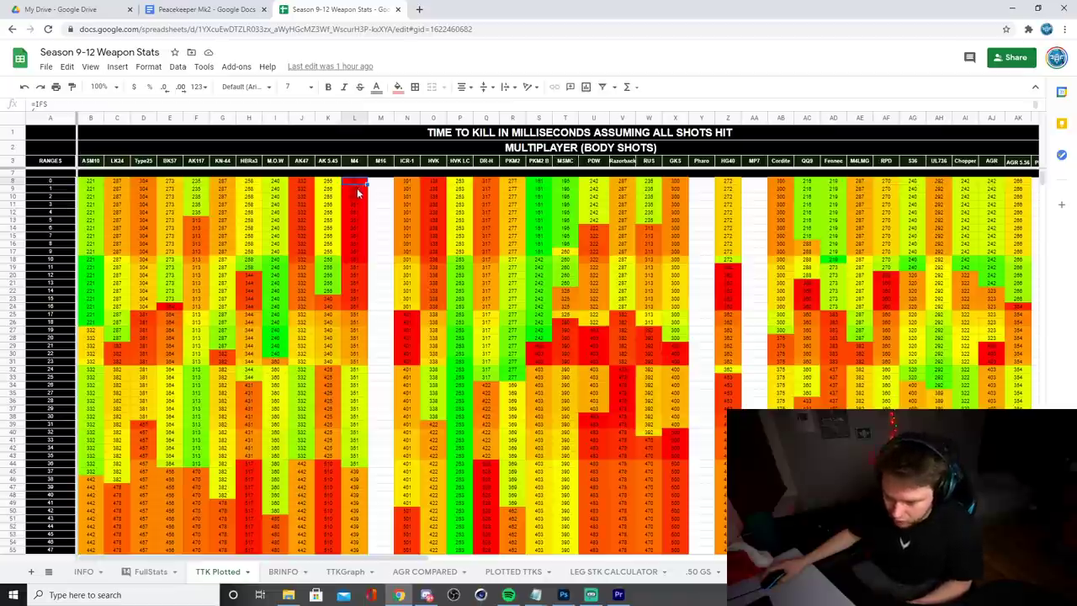
{"action": "left_click", "coordinate": [91, 188]}
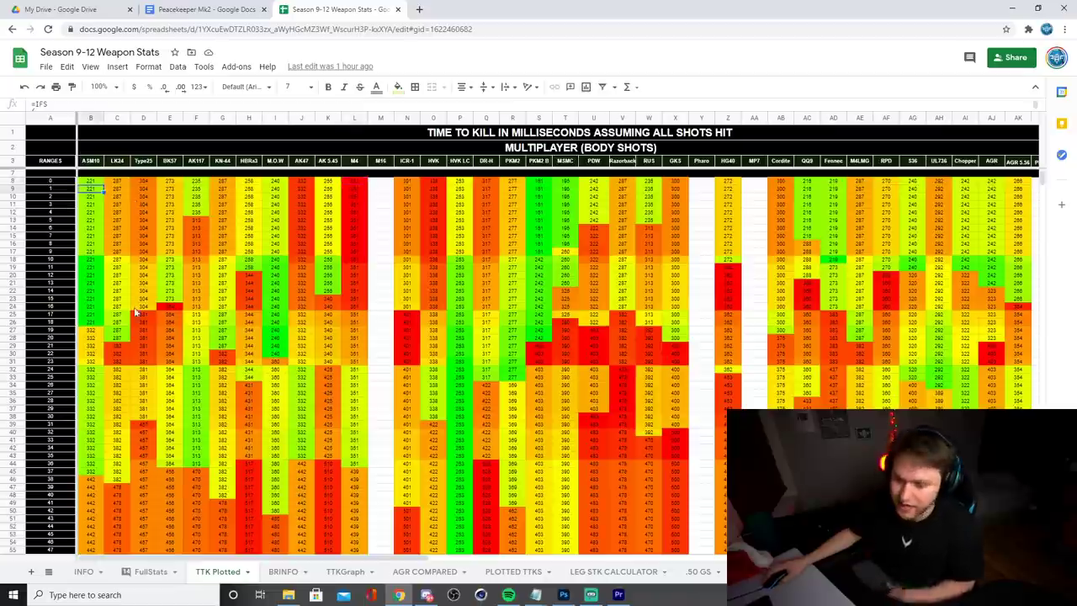
Examine the range 20 row and compare the PKM2 and PKM2 B time-to-kill columns.
{"action": "left_click", "coordinate": [13, 338]}
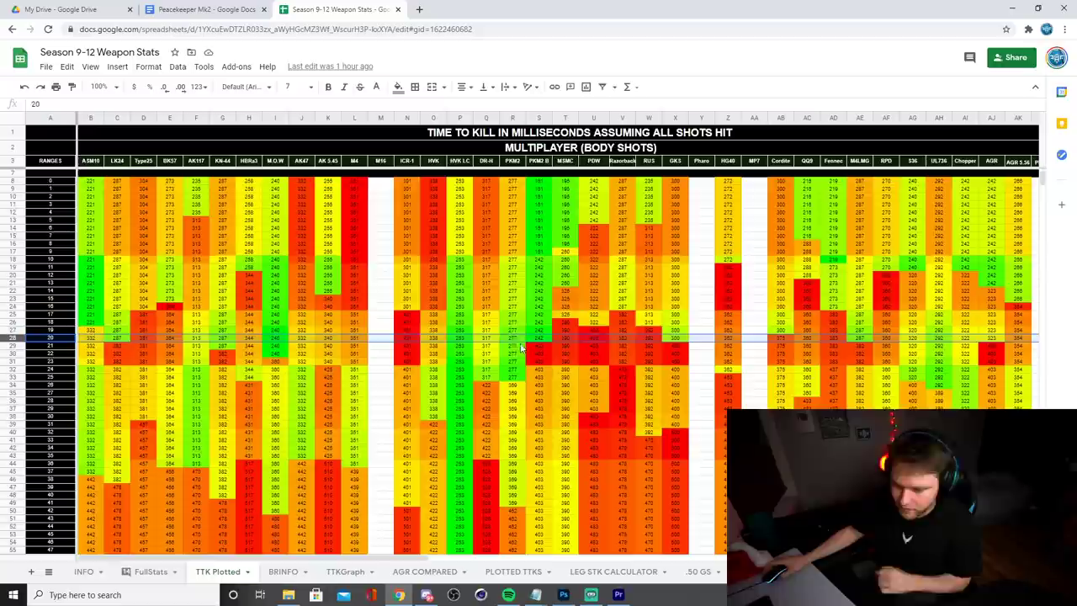
{"action": "left_click", "coordinate": [513, 127]}
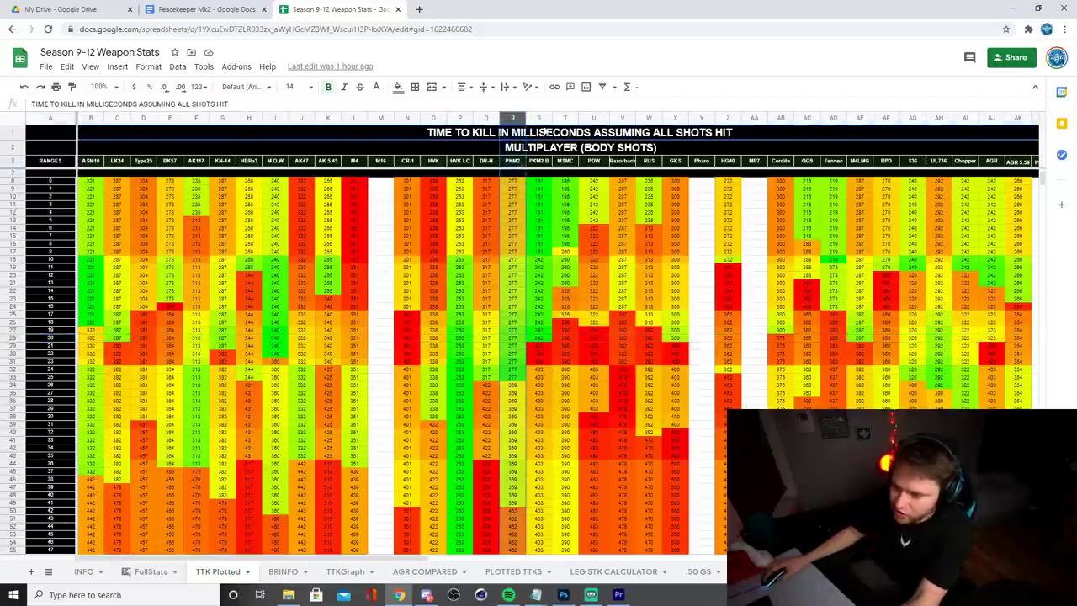
{"action": "left_click", "coordinate": [533, 118]}
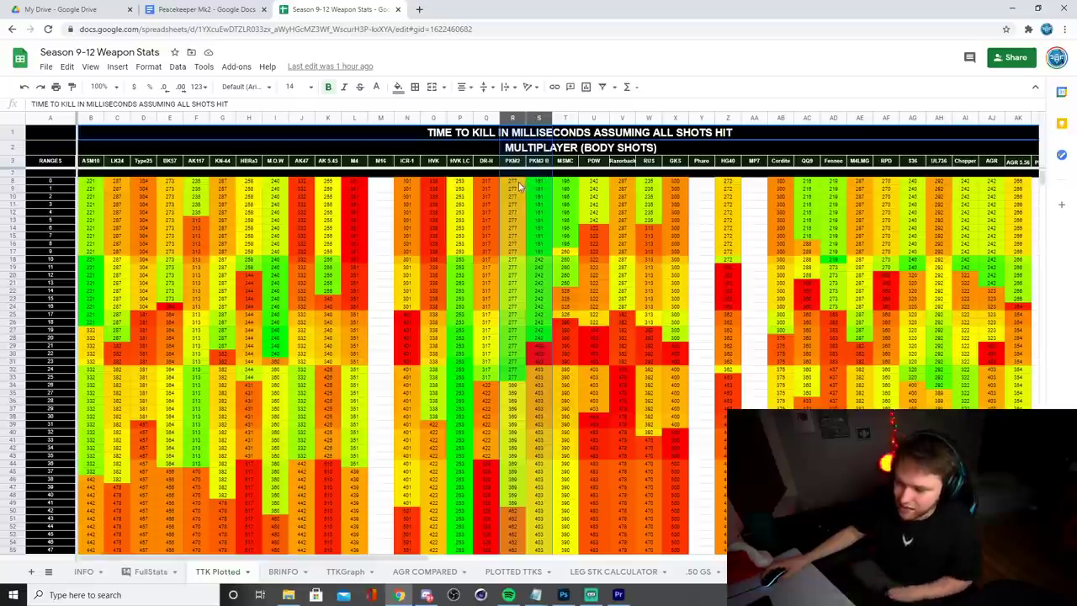
{"action": "left_click", "coordinate": [512, 118]}
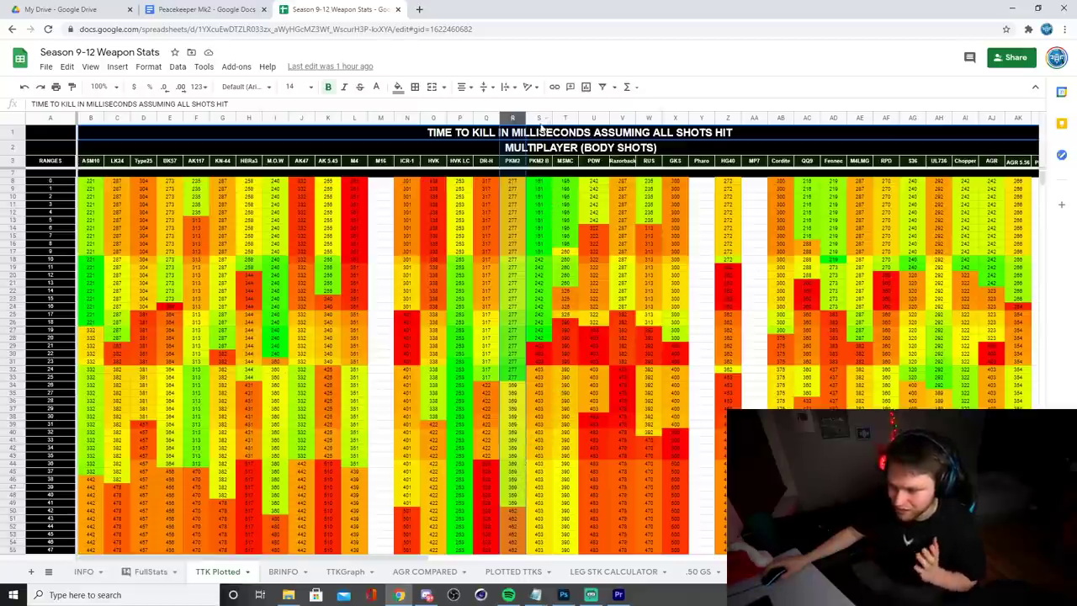
{"action": "left_click", "coordinate": [533, 119]}
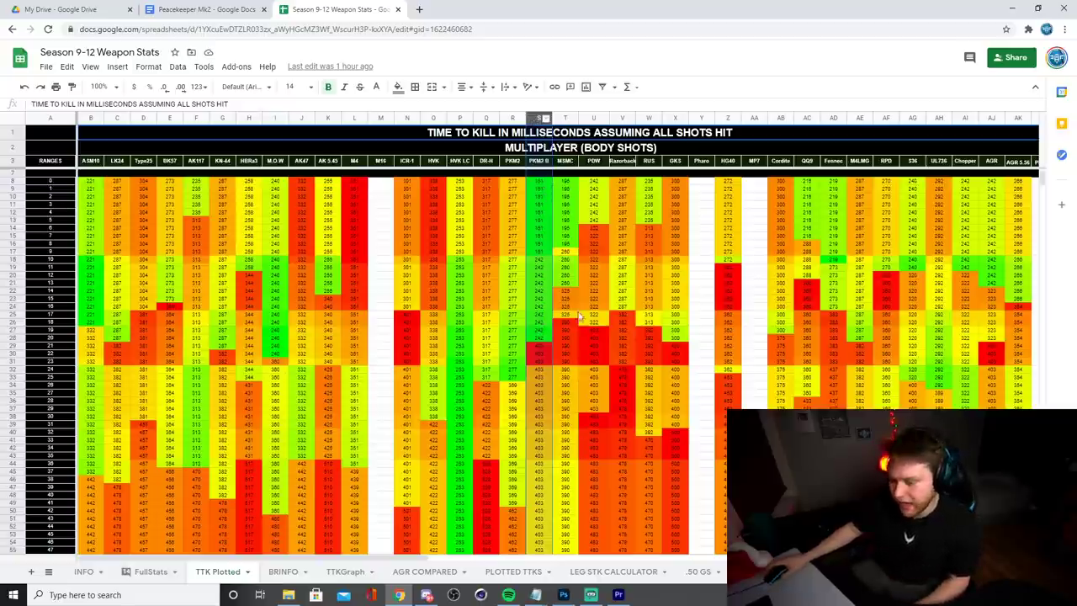
Compare the PKM2 B times to kill with the Fennec and MSMC columns, and check them at range 20.
{"action": "left_click", "coordinate": [542, 187]}
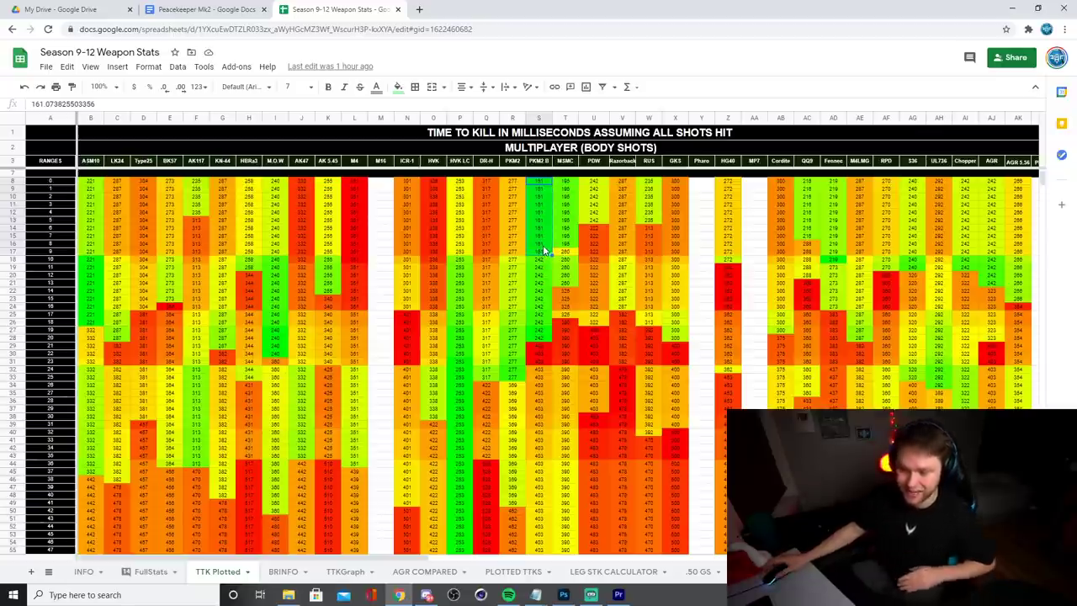
{"action": "left_click", "coordinate": [835, 184]}
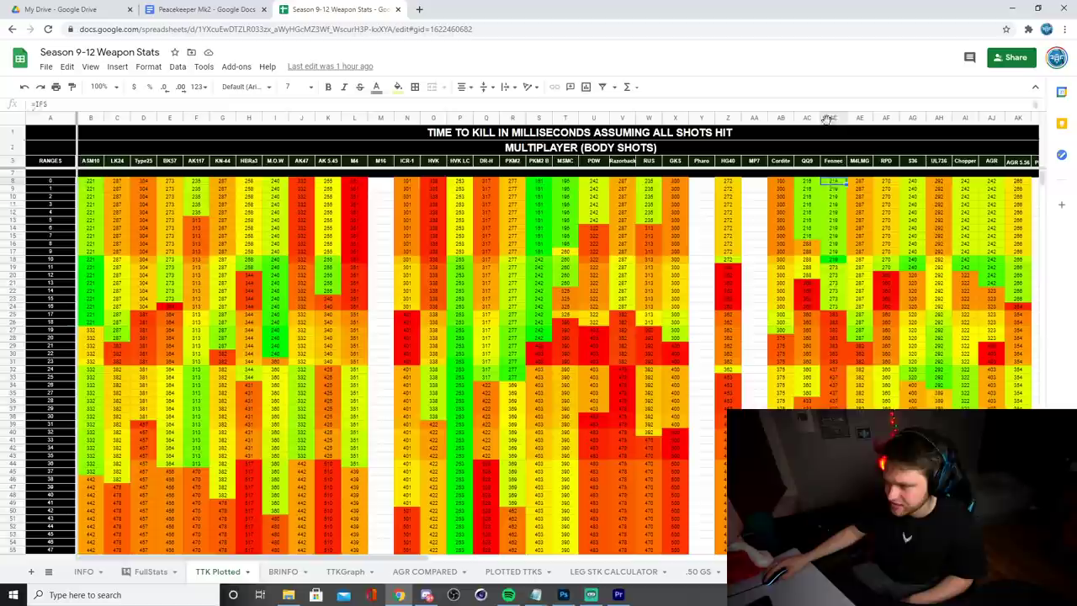
{"action": "left_click", "coordinate": [829, 118]}
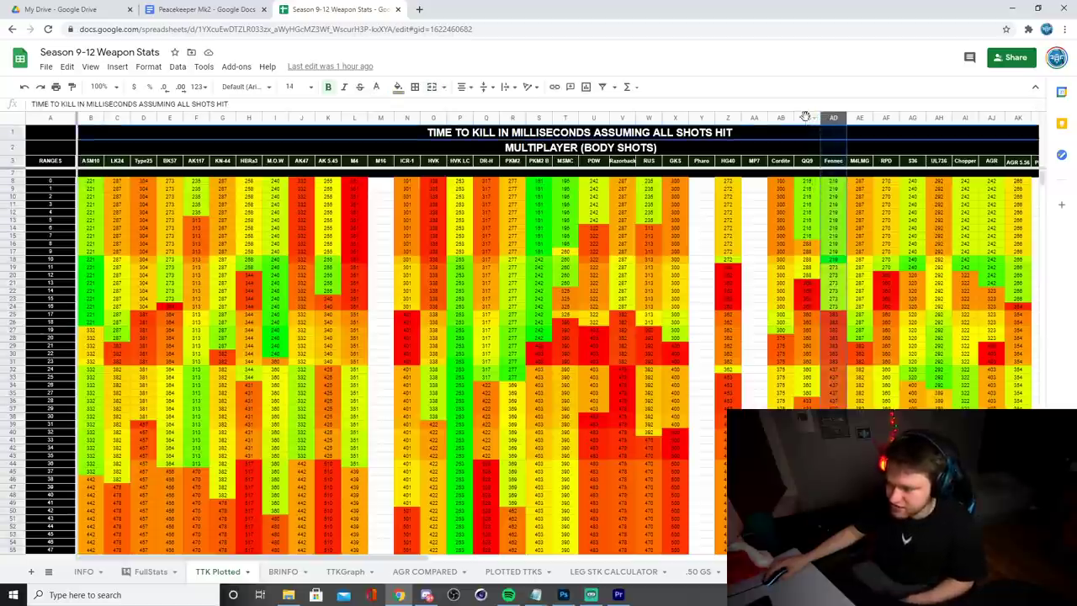
{"action": "left_click", "coordinate": [565, 119]}
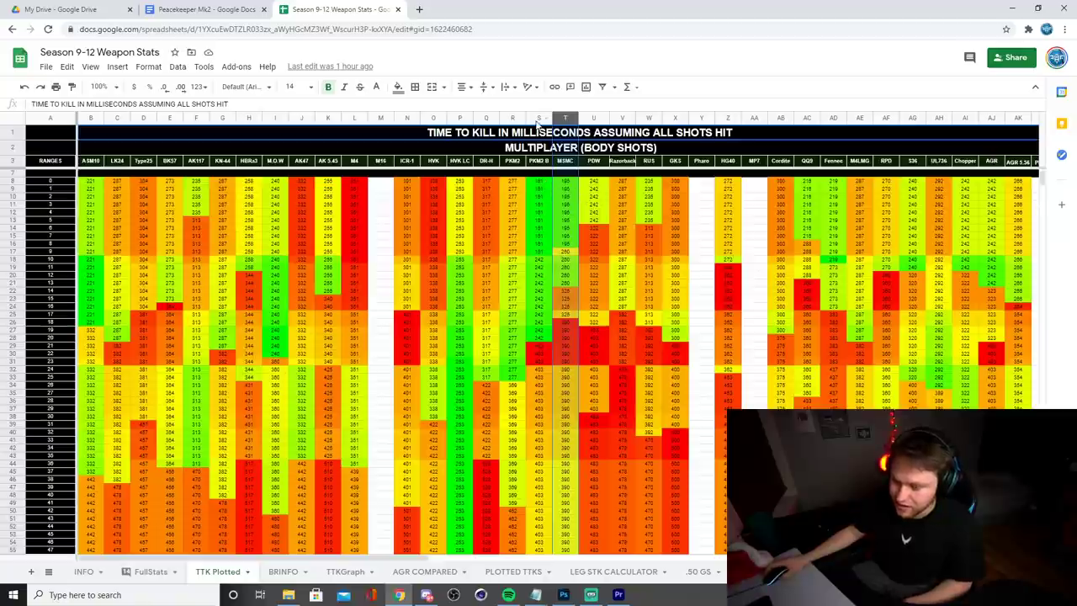
{"action": "left_click", "coordinate": [539, 118]}
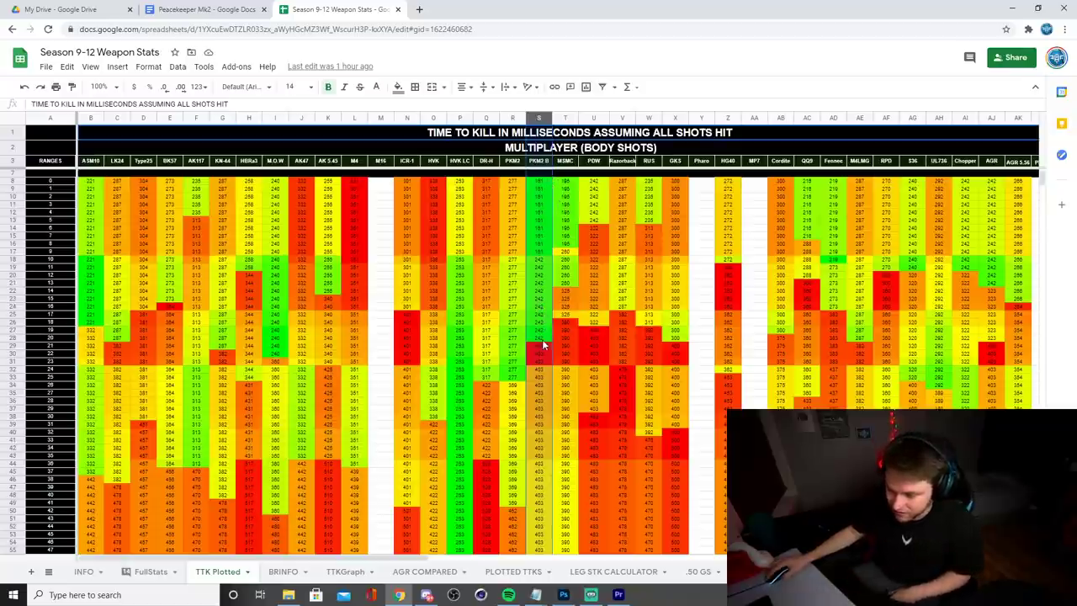
{"action": "left_click", "coordinate": [6, 336]}
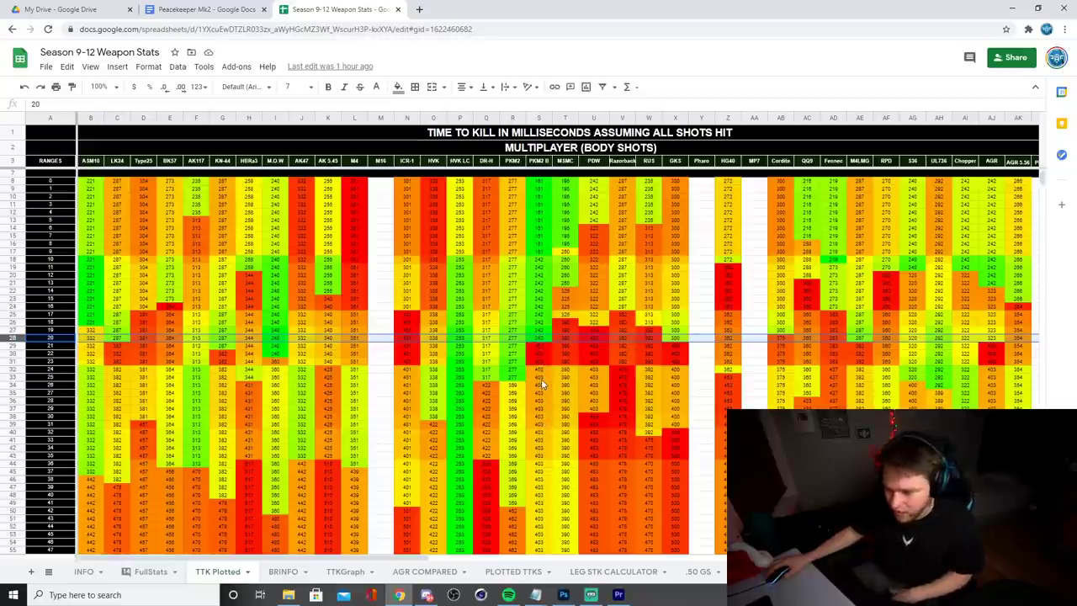
Highlight the rows for ranges 0 to 20 to compare the body-shot times to kill across all weapons.
{"action": "scroll", "coordinate": [543, 396], "scroll_direction": "down", "scroll_amount": 1}
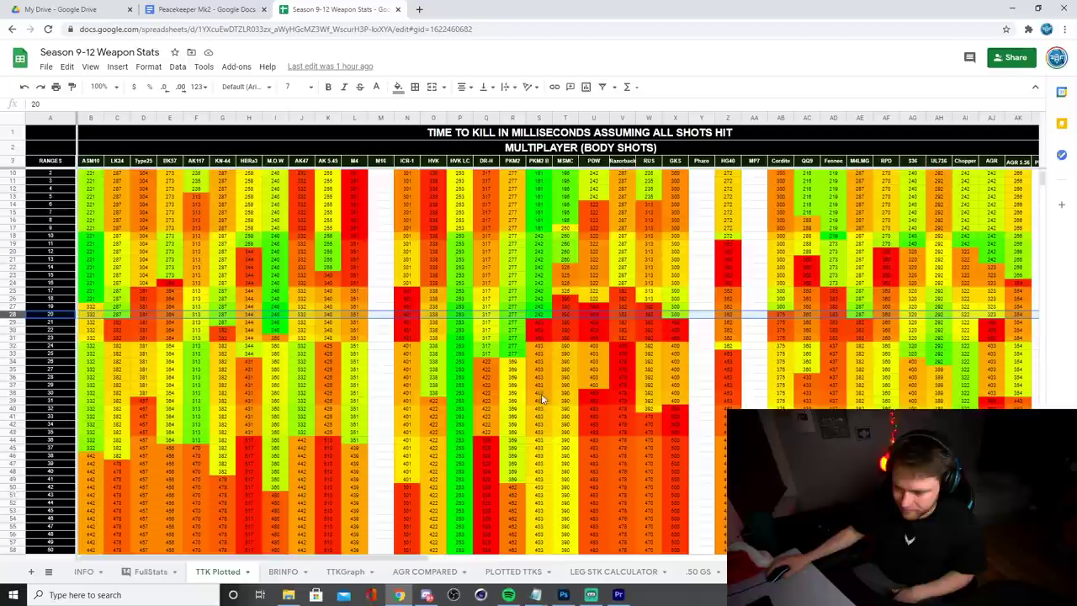
{"action": "scroll", "coordinate": [546, 446], "scroll_direction": "up", "scroll_amount": 2}
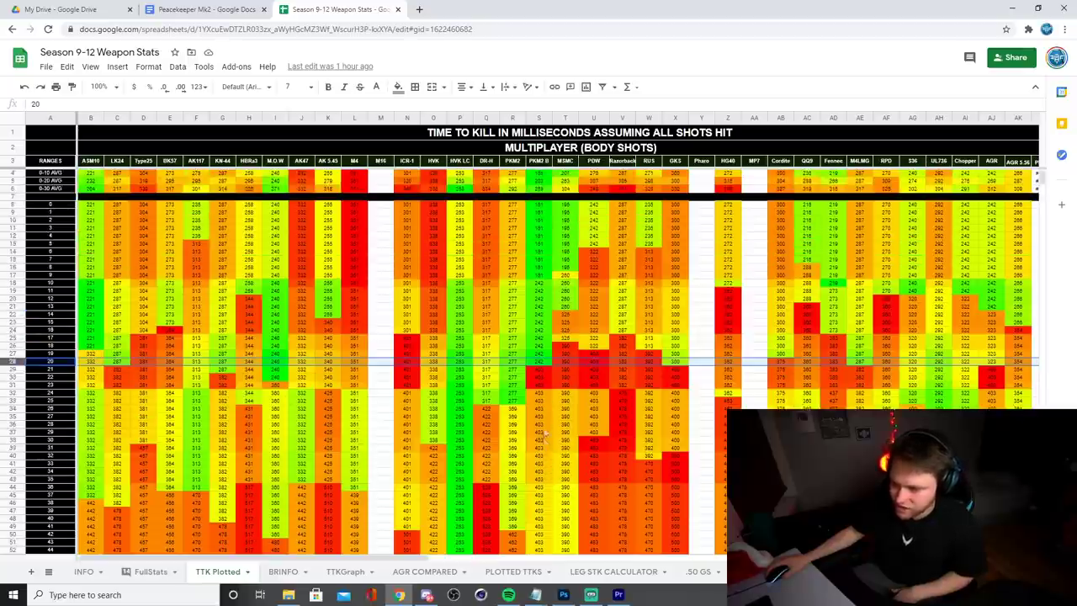
{"action": "left_click", "coordinate": [14, 205], "text": "shift"}
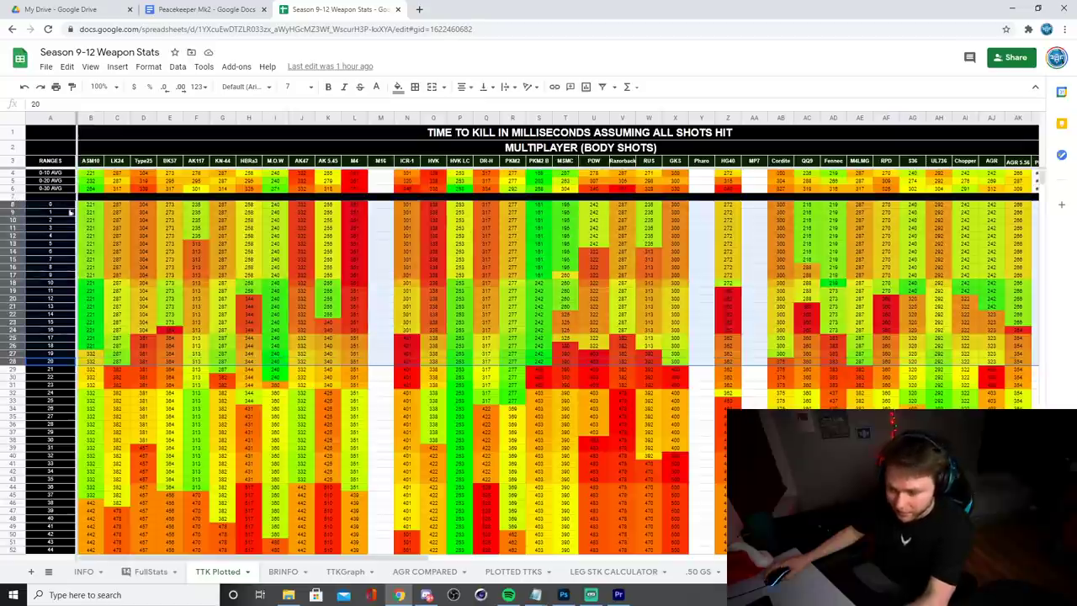
Examine the PKM2 B column's body-shot times to kill from range 0 down to range 20.
{"action": "left_click", "coordinate": [539, 206]}
{"action": "key", "text": "shift+Down"}
{"action": "key", "text": "shift+Down"}
{"action": "key", "text": "shift+Down"}
{"action": "key", "text": "shift+Down"}
{"action": "key", "text": "shift+Down"}
{"action": "key", "text": "shift+Down"}
{"action": "key", "text": "shift+Down"}
{"action": "key", "text": "shift+Down"}
{"action": "key", "text": "shift+Down"}
{"action": "key", "text": "shift+Down"}
{"action": "key", "text": "shift+Down"}
{"action": "key", "text": "shift+Down"}
{"action": "key", "text": "shift+Down"}
{"action": "key", "text": "shift+Down"}
{"action": "key", "text": "shift+Down"}
{"action": "key", "text": "shift+Down"}
{"action": "key", "text": "shift+Down"}
{"action": "key", "text": "shift+Down"}
{"action": "key", "text": "shift+Down"}
{"action": "key", "text": "shift+Down"}
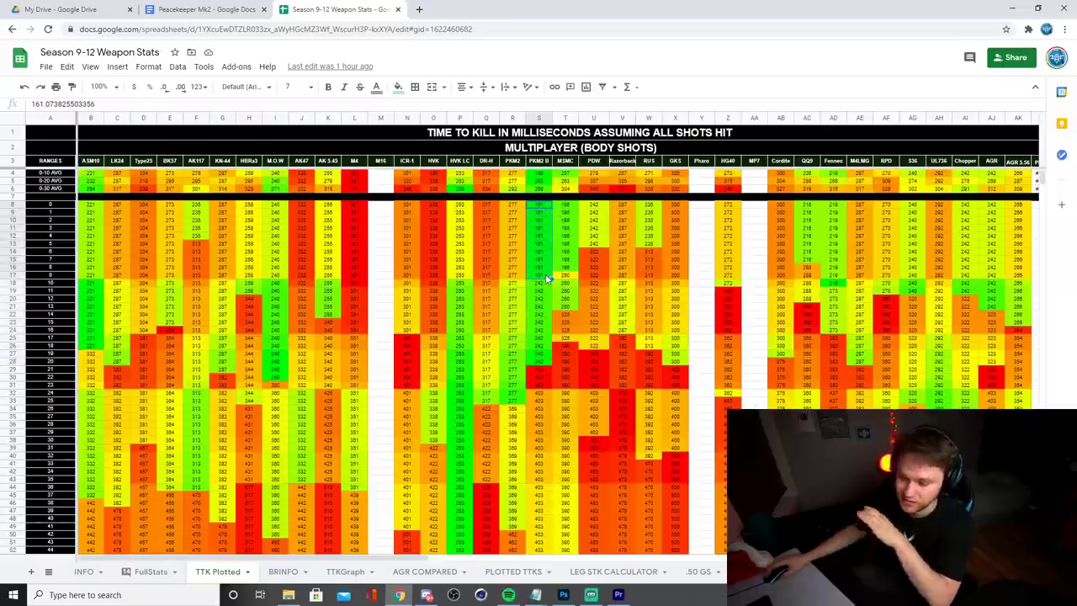
Return to the Peacekeeper Mk2 document and review its stats, placing the cursor after the AGR fire rate.
{"action": "key", "text": "ctrl+shift+Tab"}
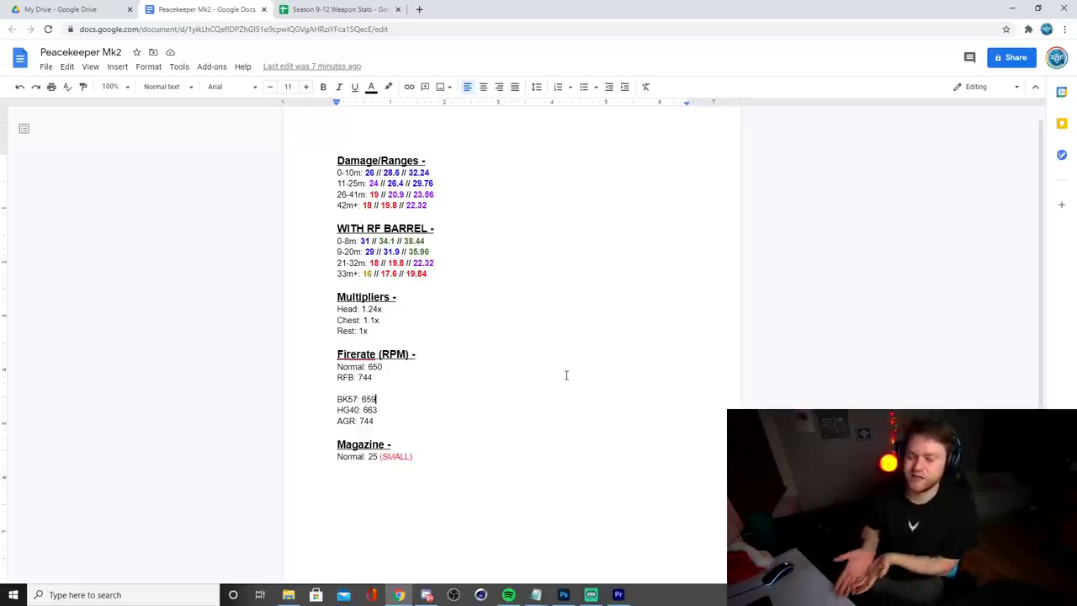
{"action": "scroll", "coordinate": [530, 363], "scroll_direction": "down", "scroll_amount": 1}
{"action": "scroll", "coordinate": [538, 377], "scroll_direction": "up", "scroll_amount": 1}
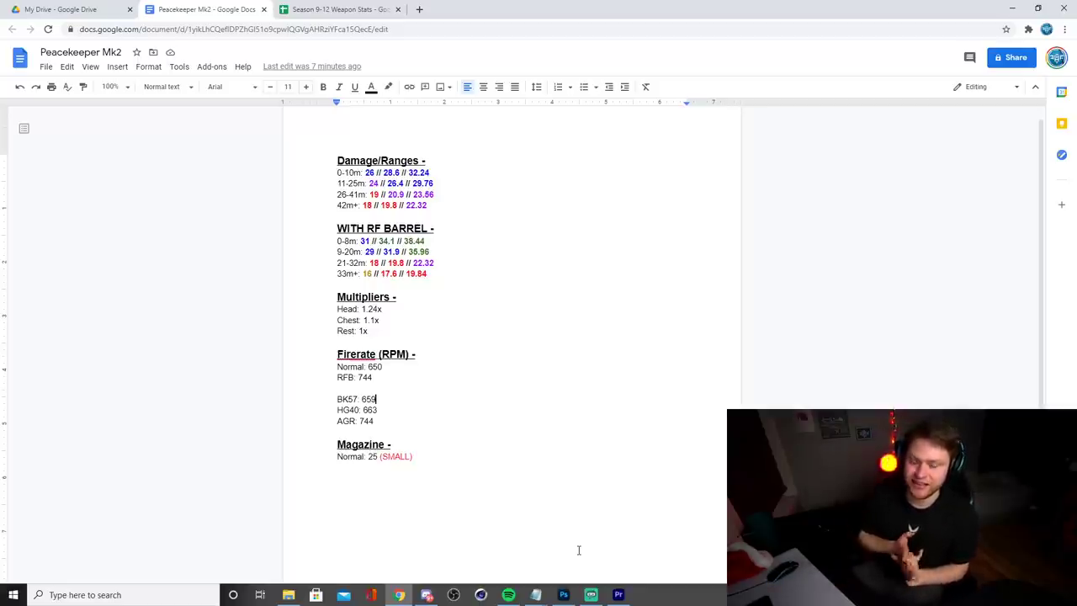
{"action": "left_click", "coordinate": [385, 422]}
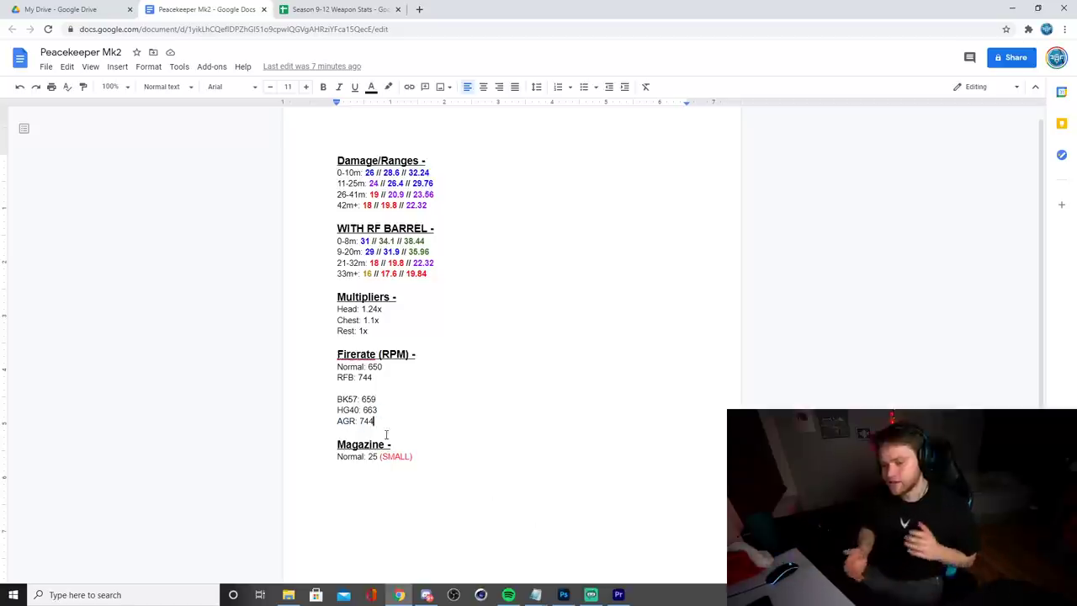